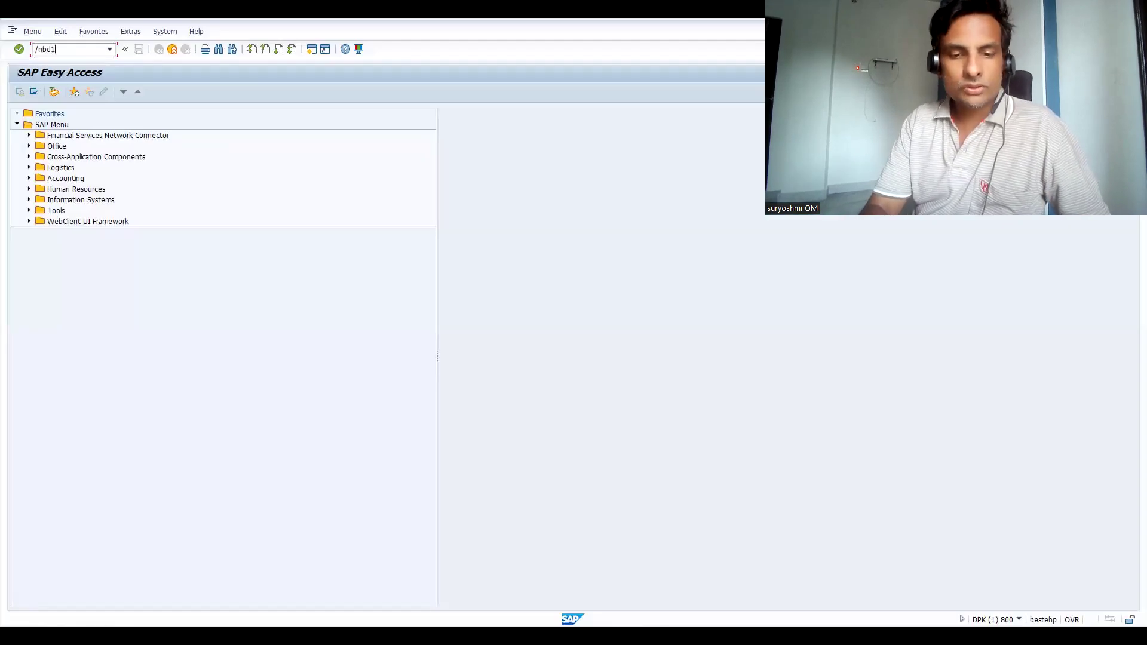
# - Run transaction bd10 to bring up Send Material with message type MATMAS prefilled
pyautogui.write('0')
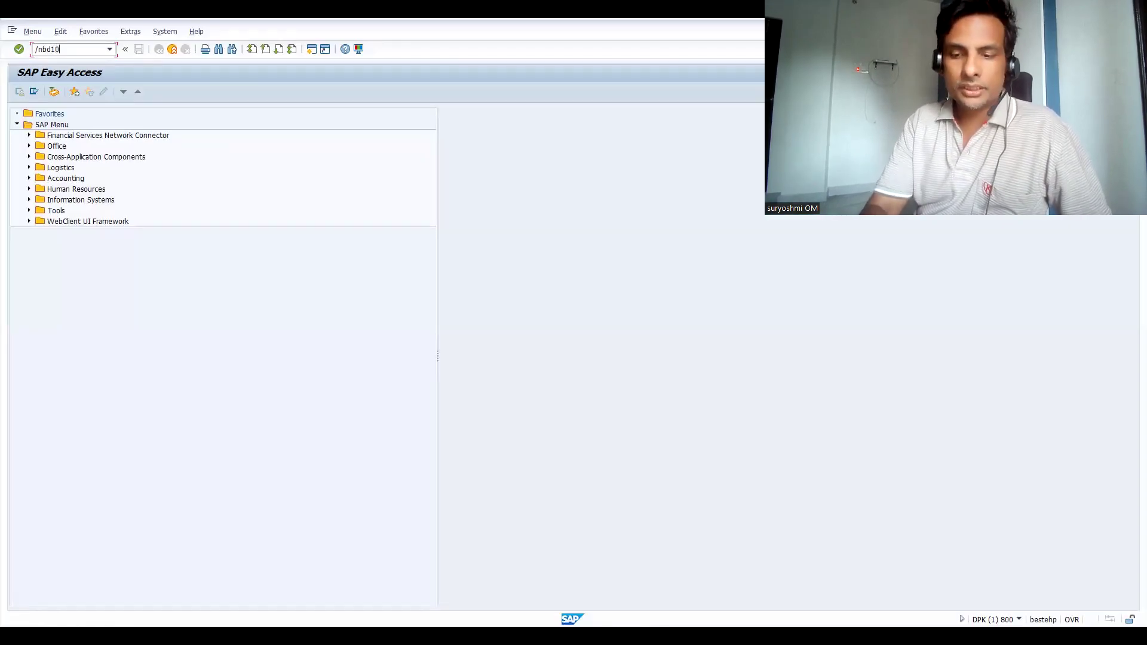
pyautogui.press('Return')
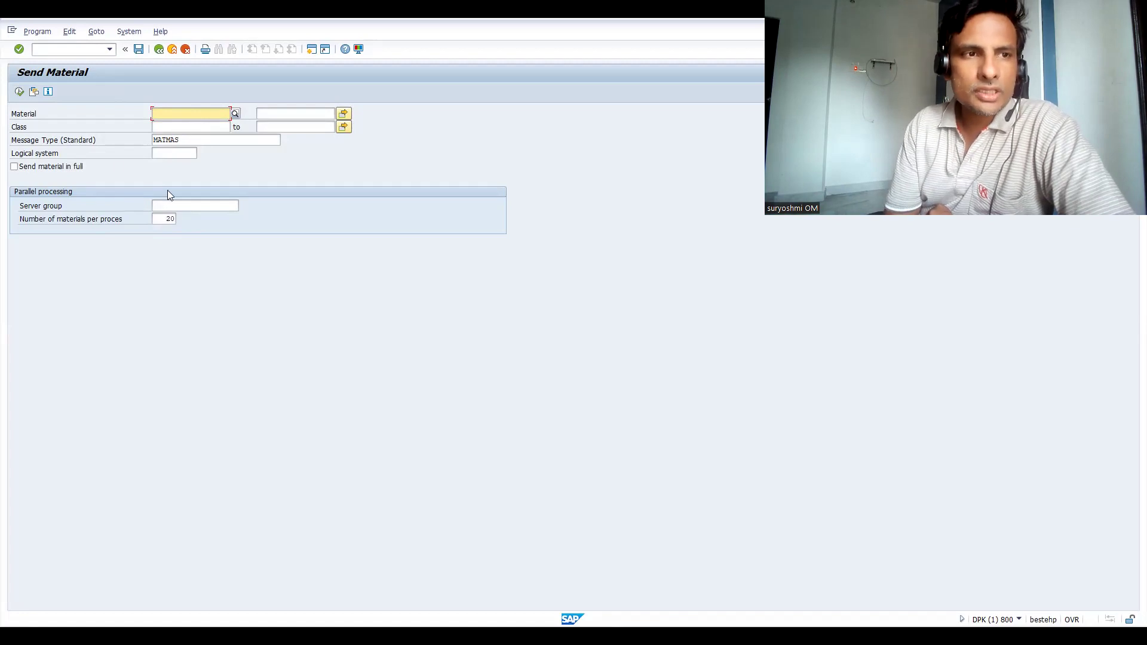
# - Fill in material 50065633 and logical system PO800SEND from the input history
pyautogui.click(175, 153)
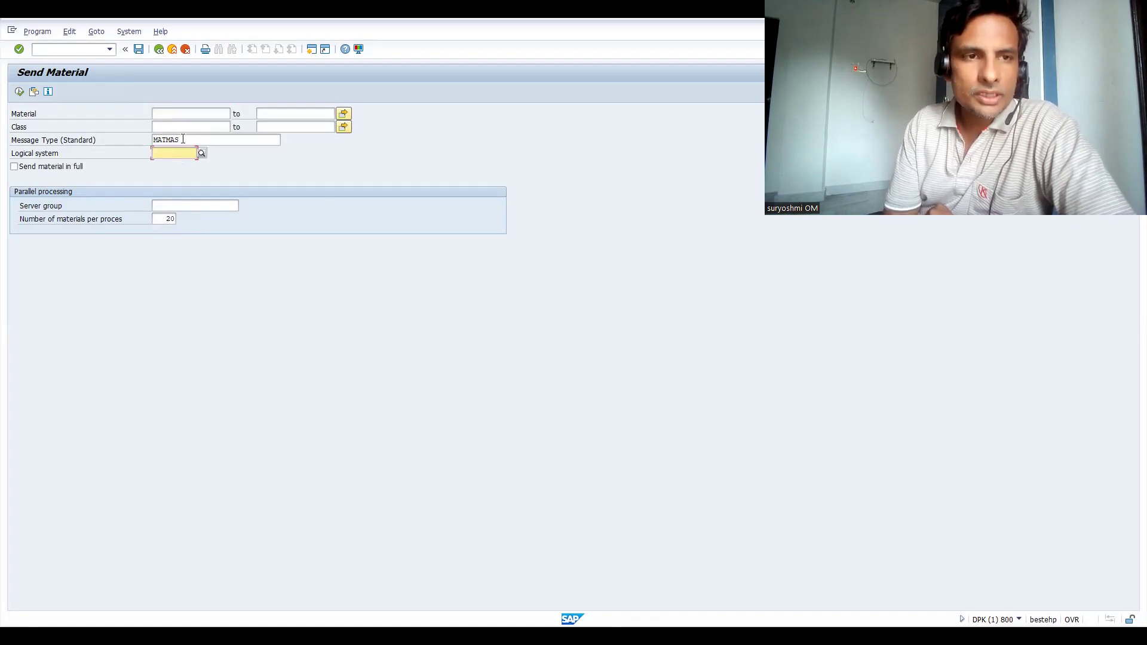
pyautogui.click(184, 139)
pyautogui.click(179, 112)
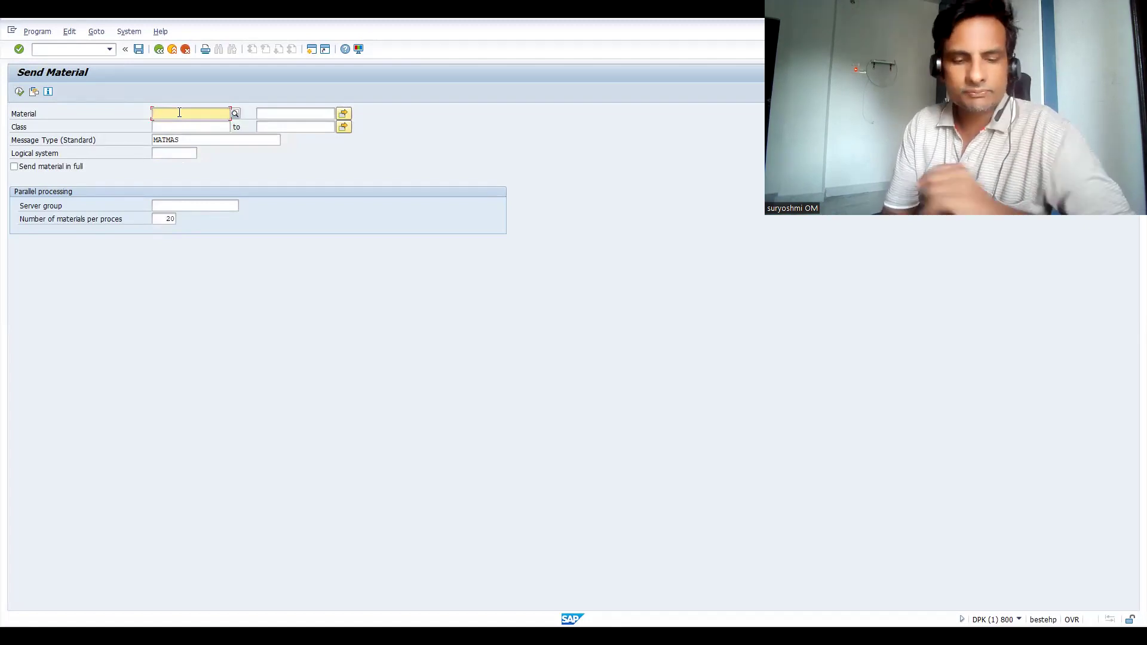
pyautogui.click(179, 112)
pyautogui.press('Down')
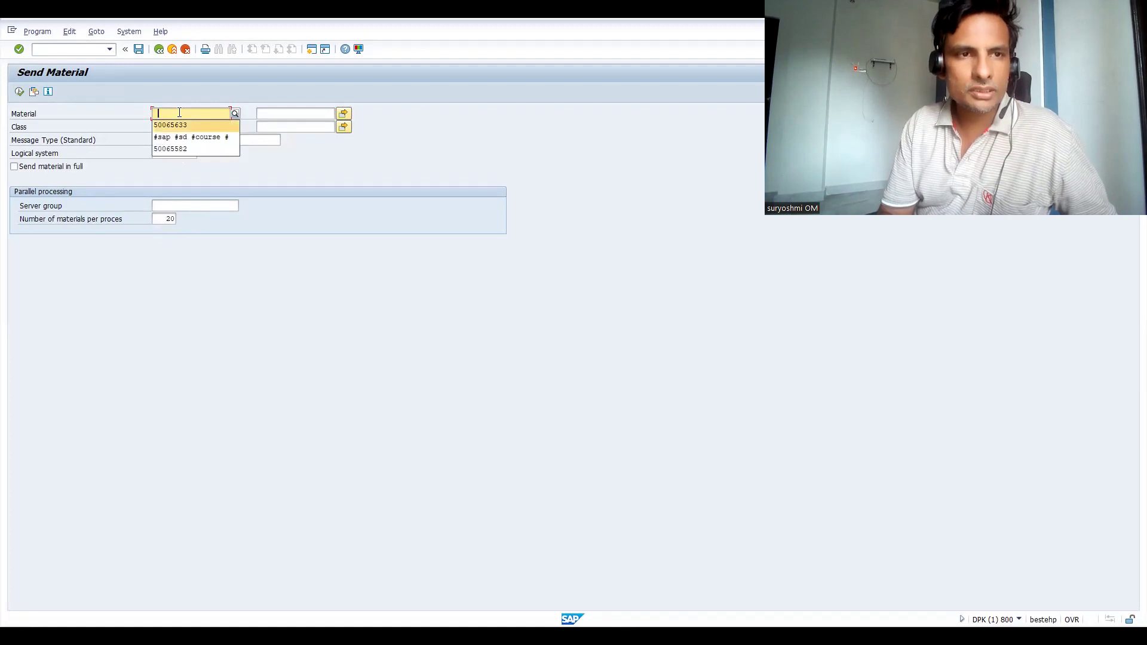
pyautogui.press('Return')
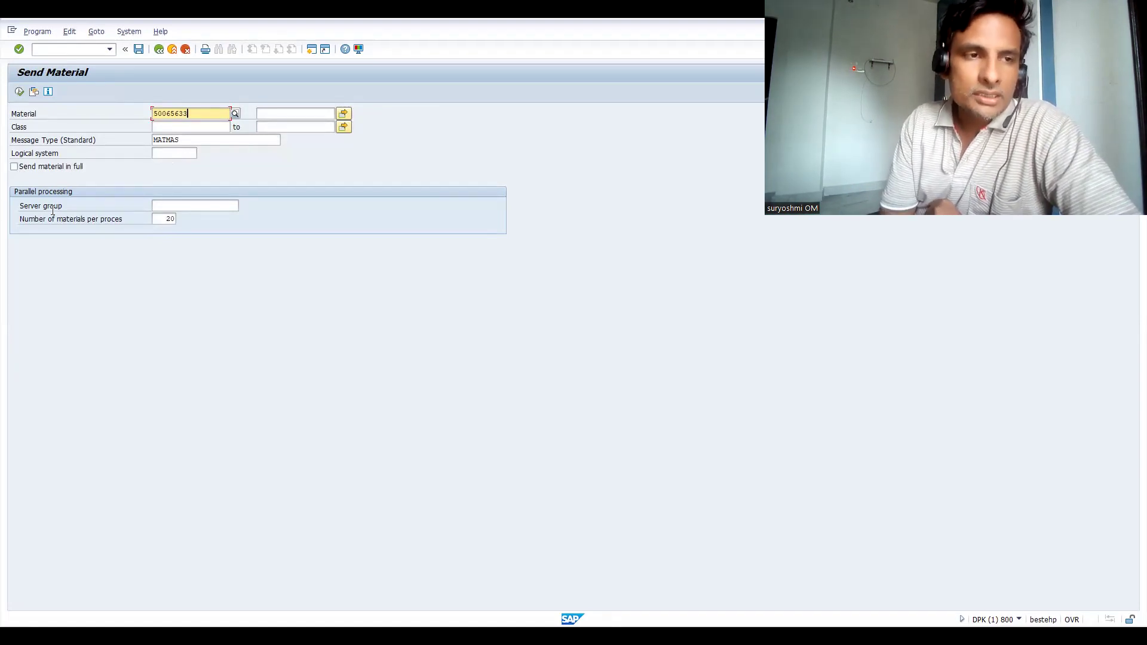
pyautogui.click(176, 153)
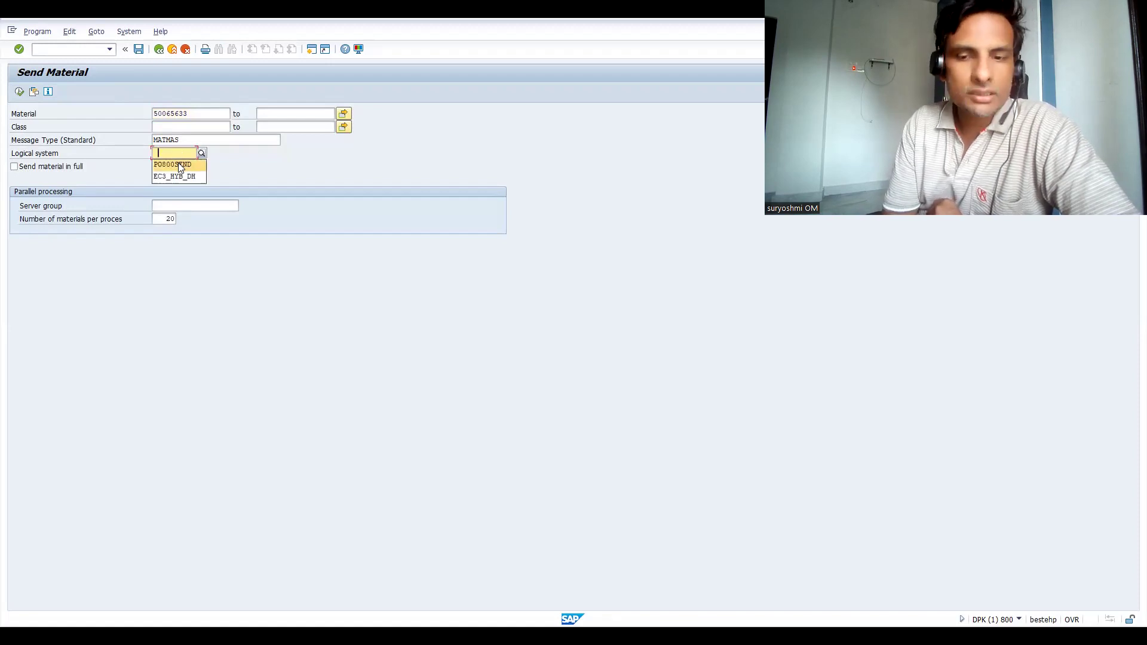
pyautogui.click(179, 164)
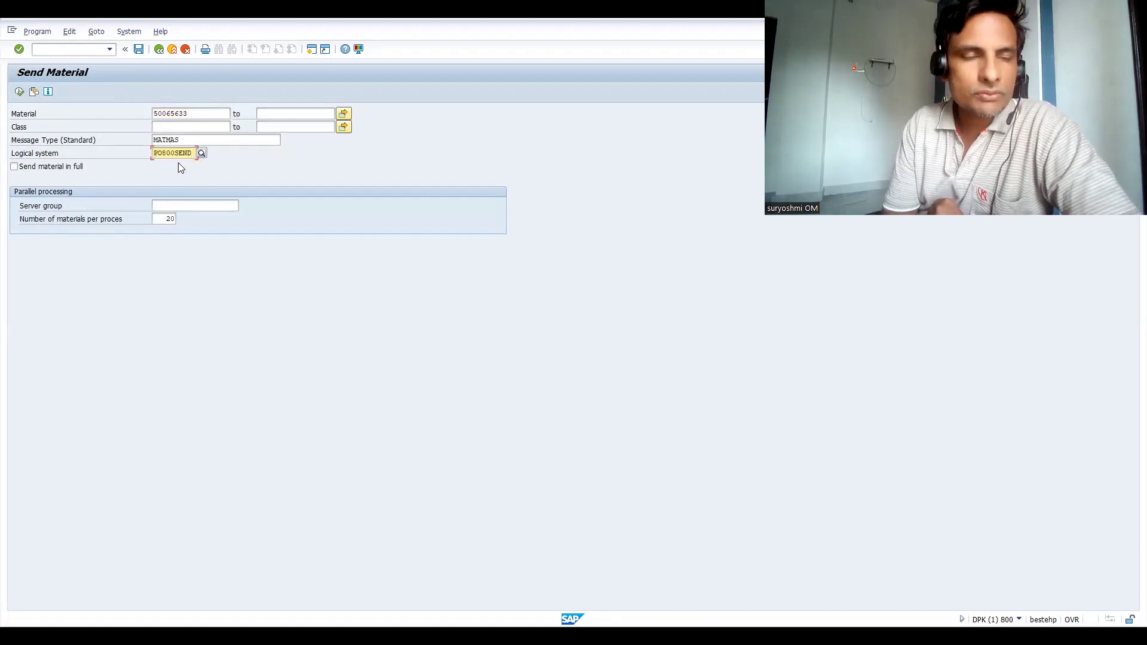
# - Execute the send and acknowledge both information messages
pyautogui.click(18, 93)
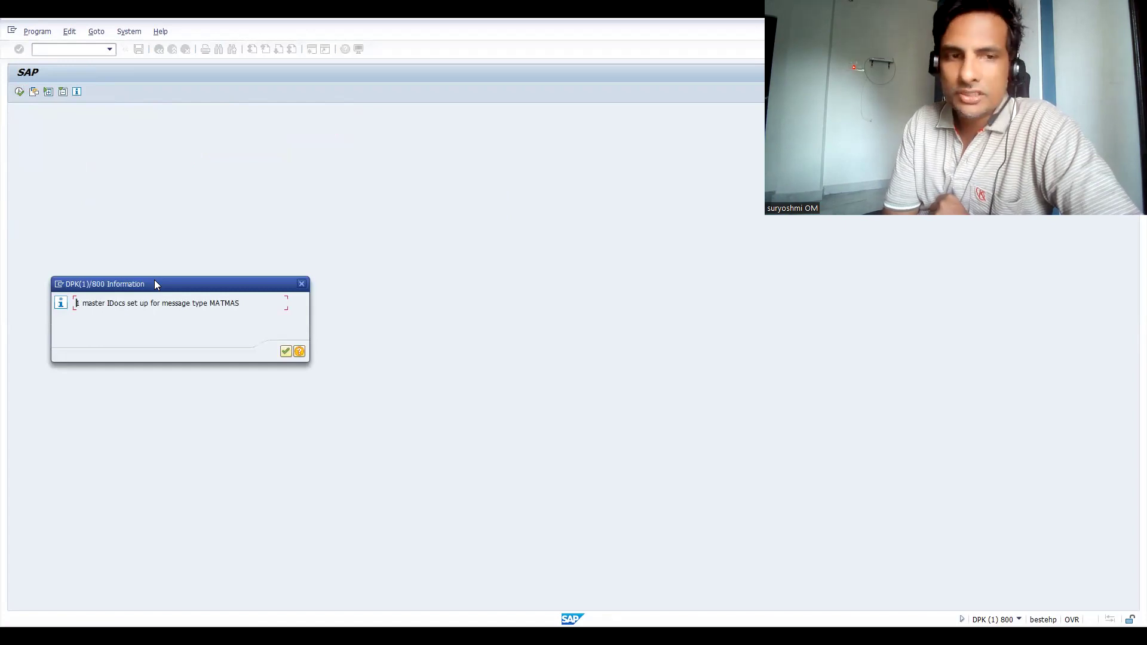
pyautogui.press('Return')
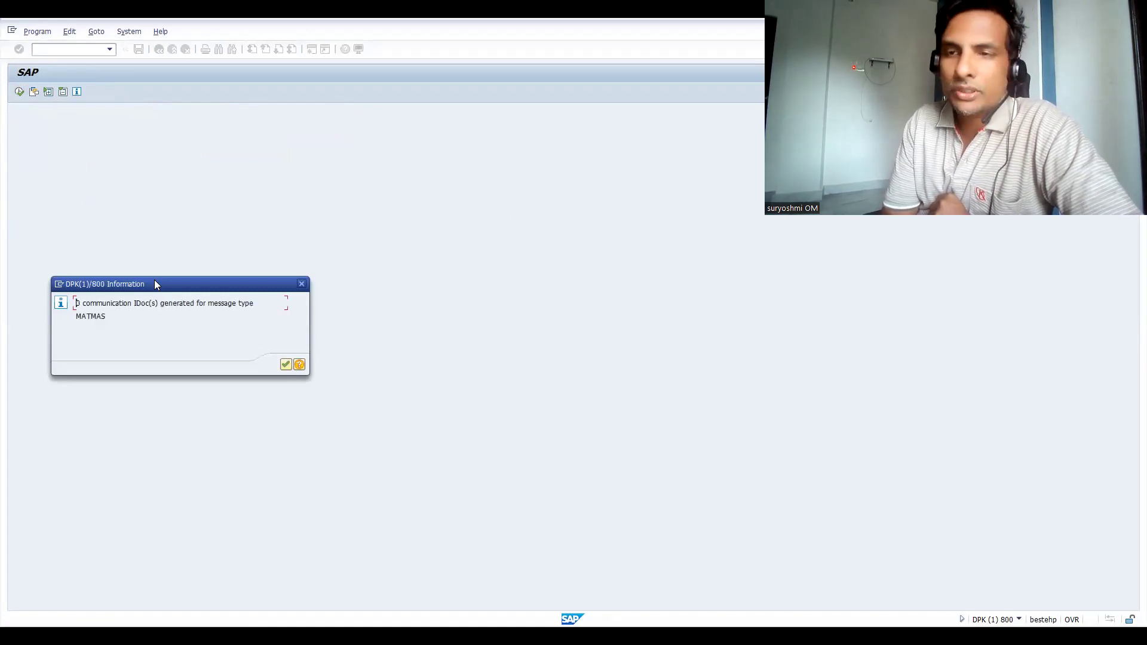
pyautogui.press('Return')
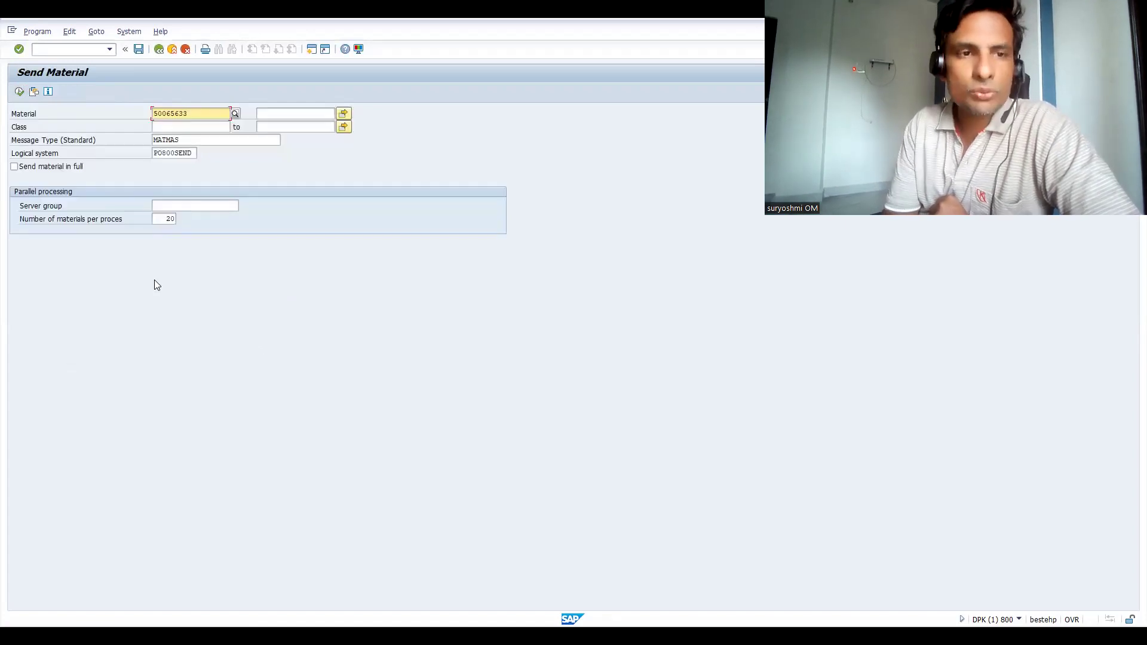
# - Clear the logical system, resend material 50065633, and view help on the 32-IDoc result
pyautogui.click(154, 154)
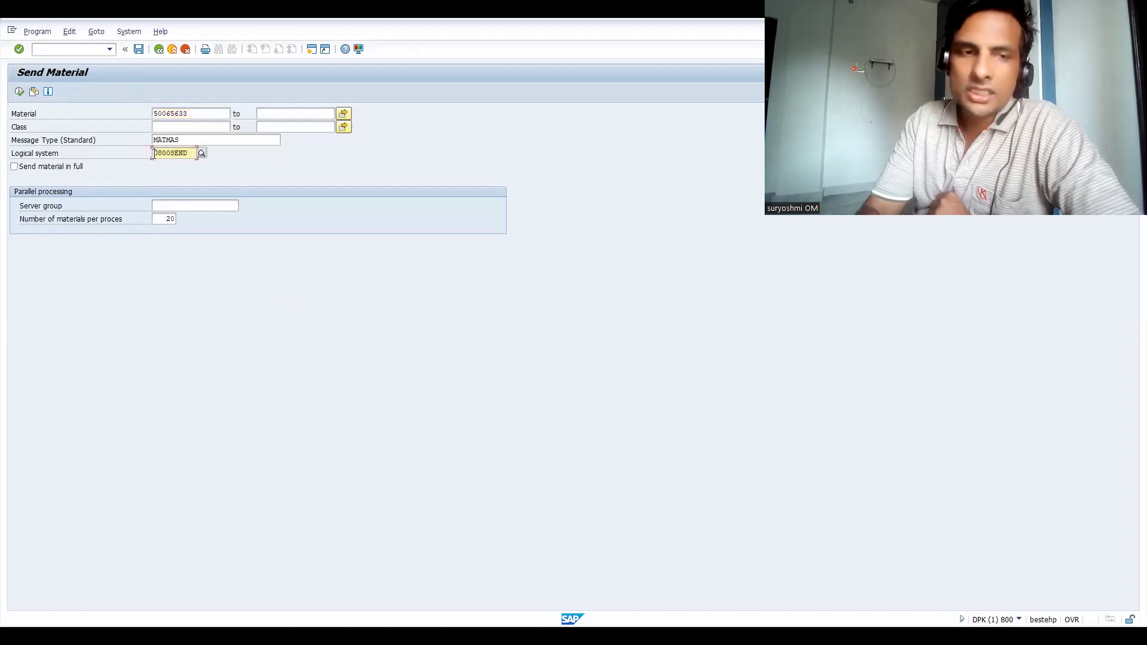
pyautogui.press('Delete')
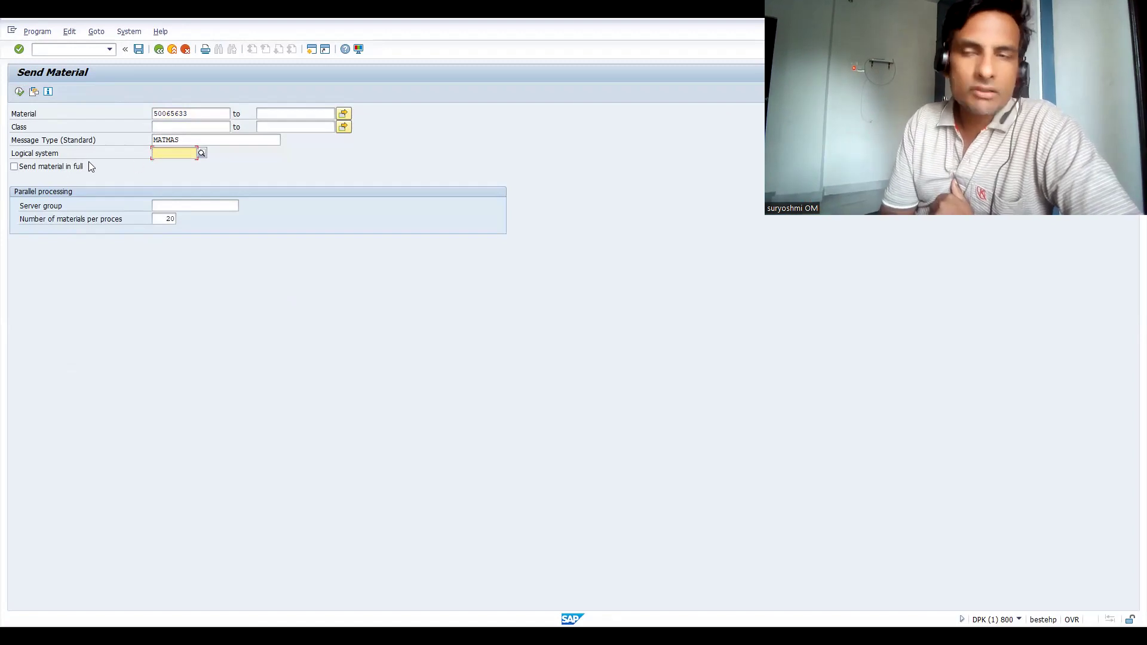
pyautogui.click(19, 91)
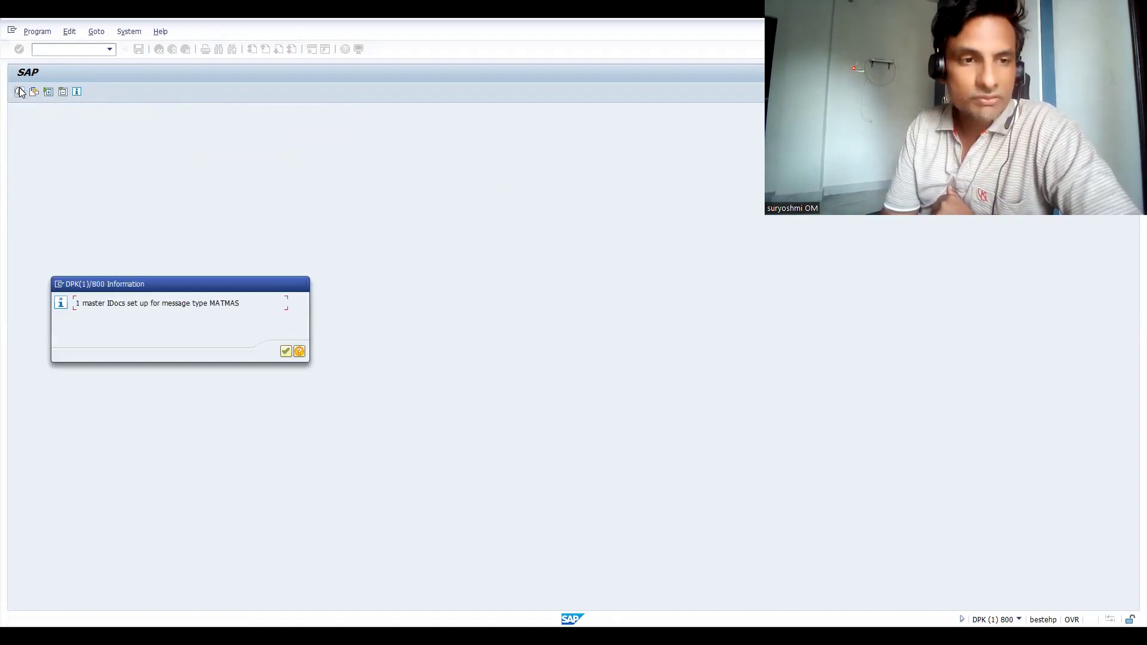
pyautogui.press('Return')
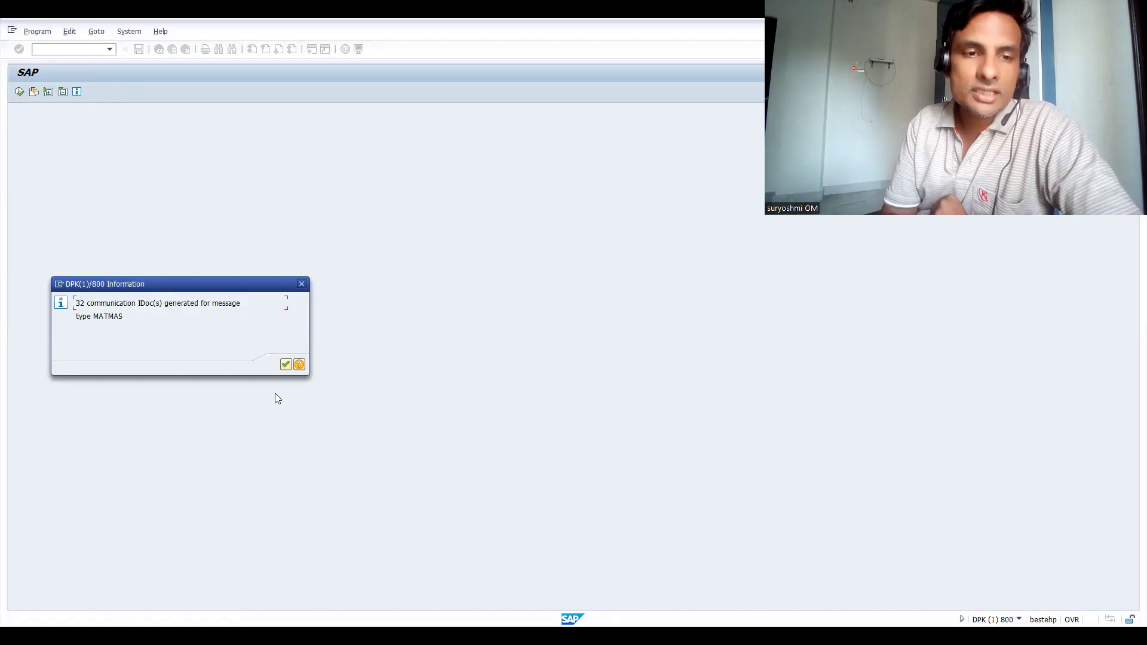
pyautogui.click(299, 366)
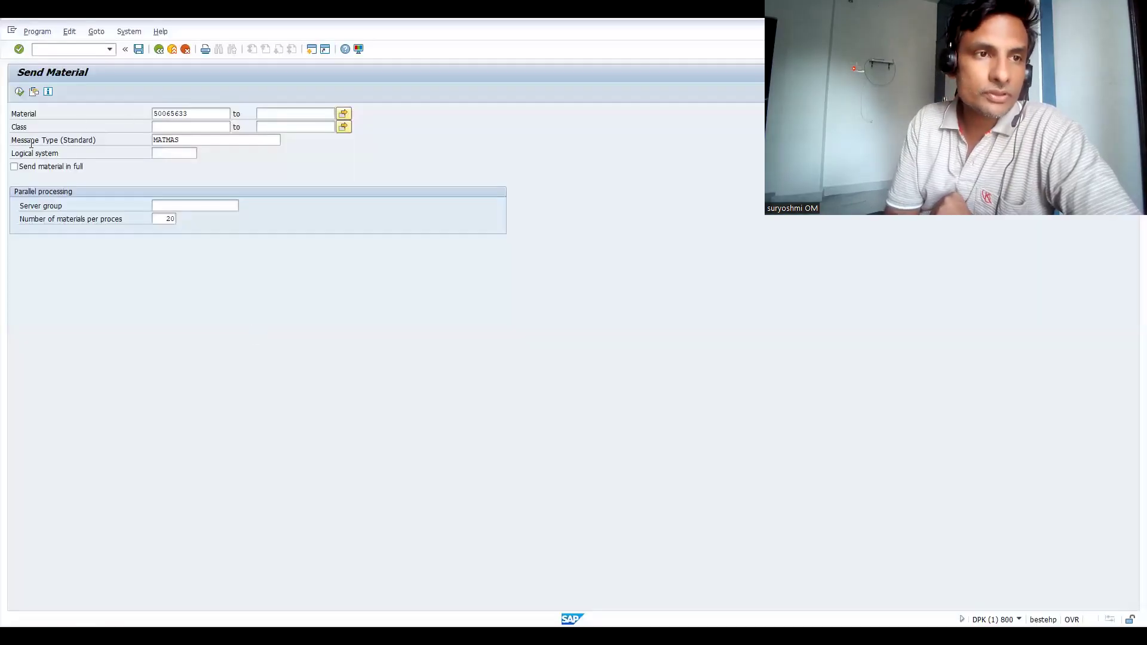
# - Return to the Send Material form and place the cursor in the empty Logical system field
pyautogui.click(175, 155)
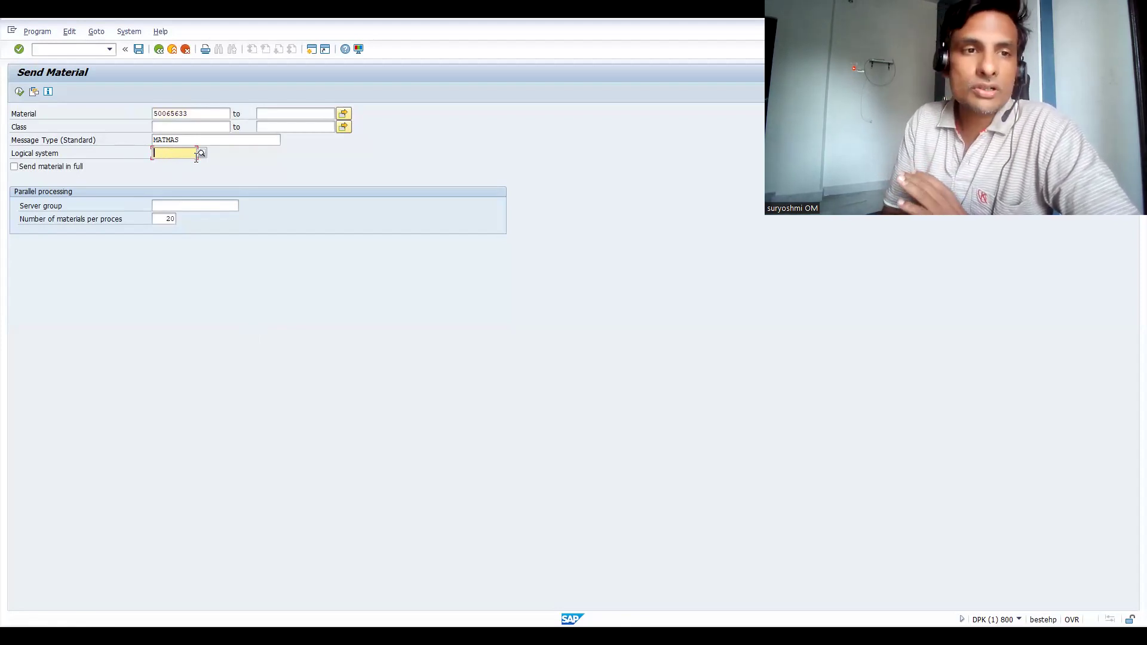
# - Choose SALES (Sales system, client 810) as the logical system from the F4 list
pyautogui.click(202, 153)
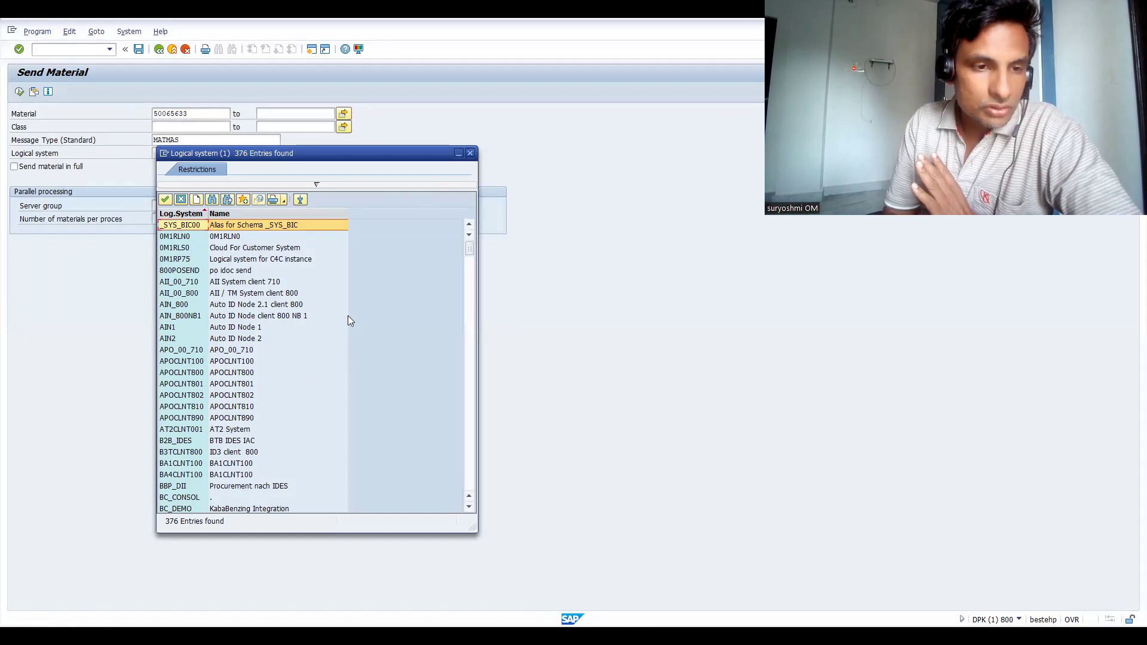
pyautogui.click(470, 468)
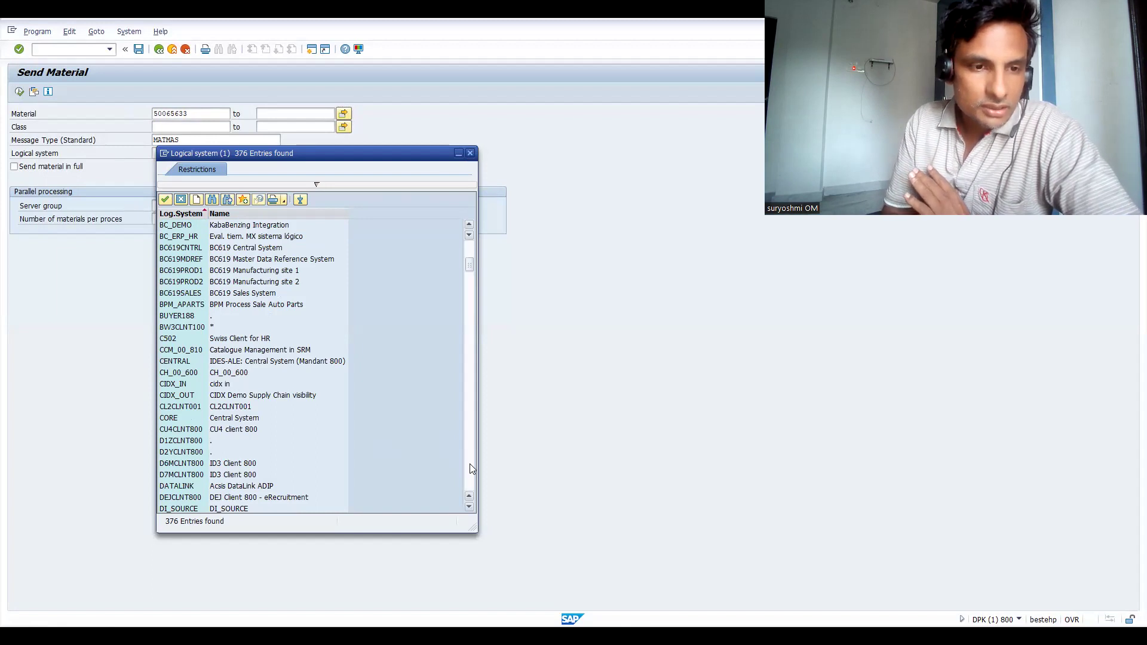
pyautogui.click(470, 468)
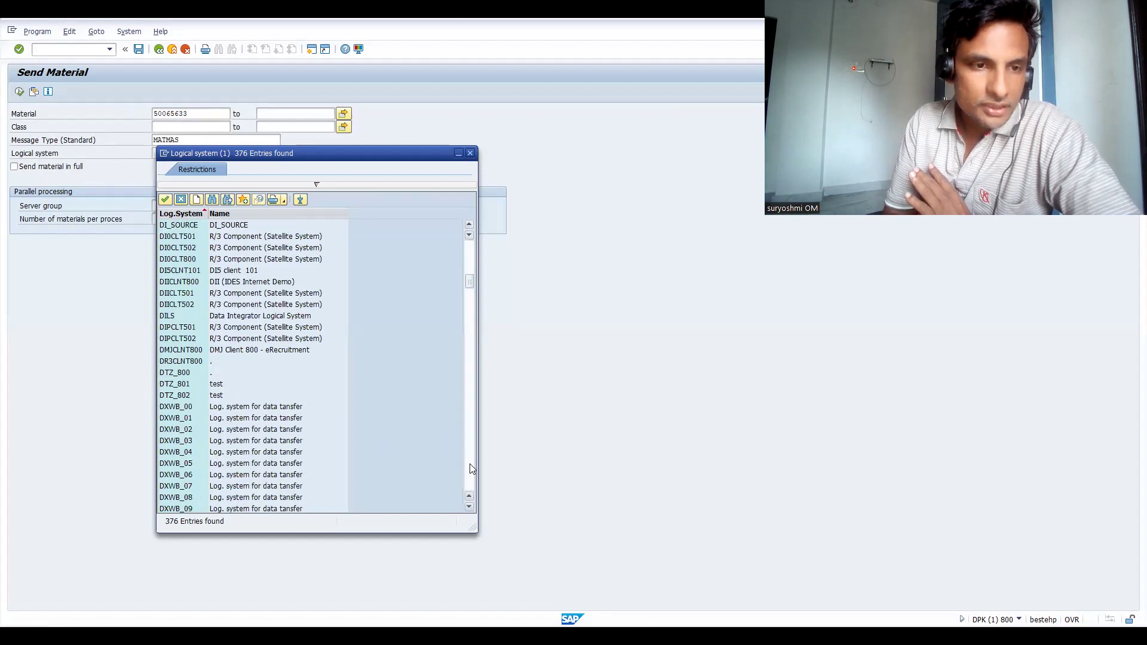
pyautogui.click(470, 468)
pyautogui.click(470, 468)
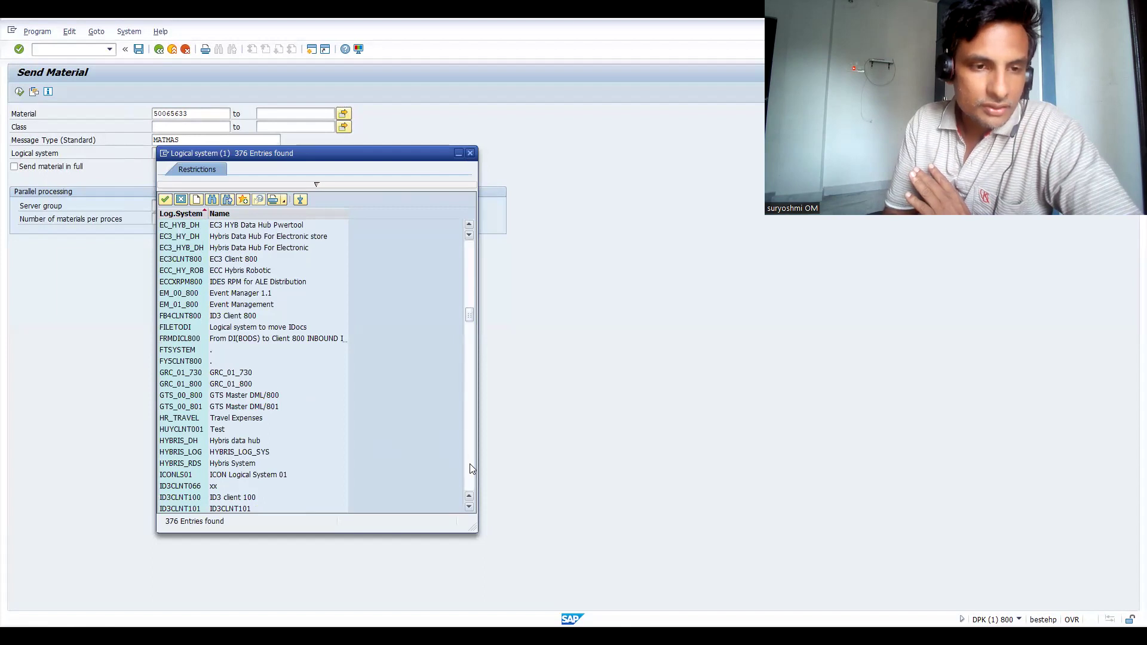
pyautogui.click(230, 464)
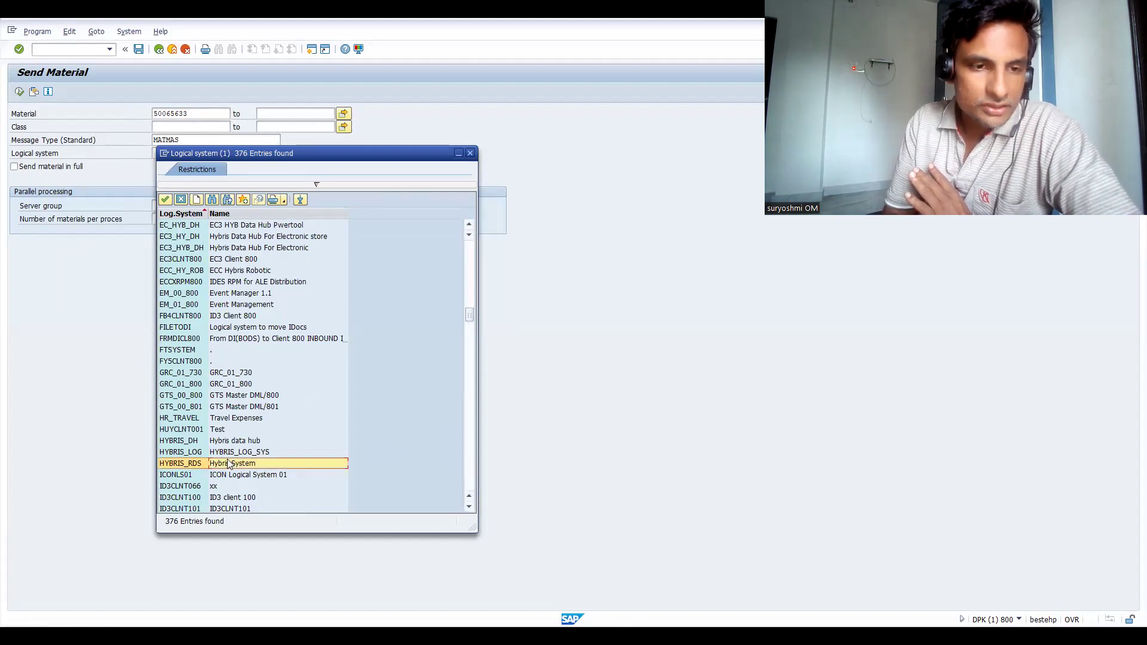
pyautogui.click(467, 481)
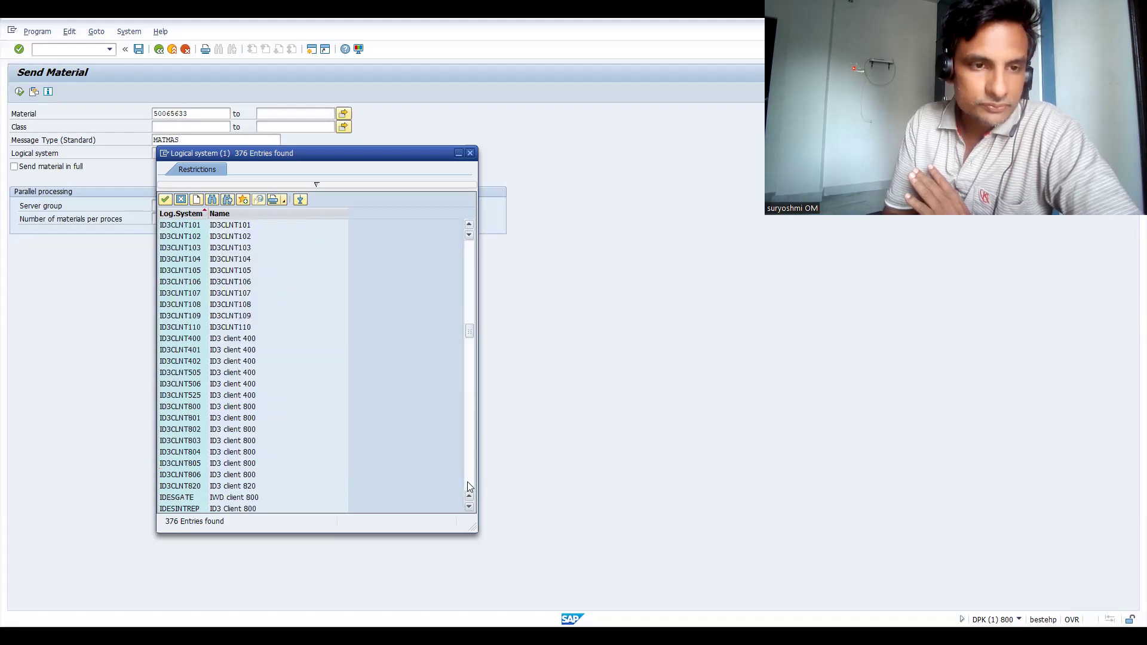
pyautogui.click(467, 482)
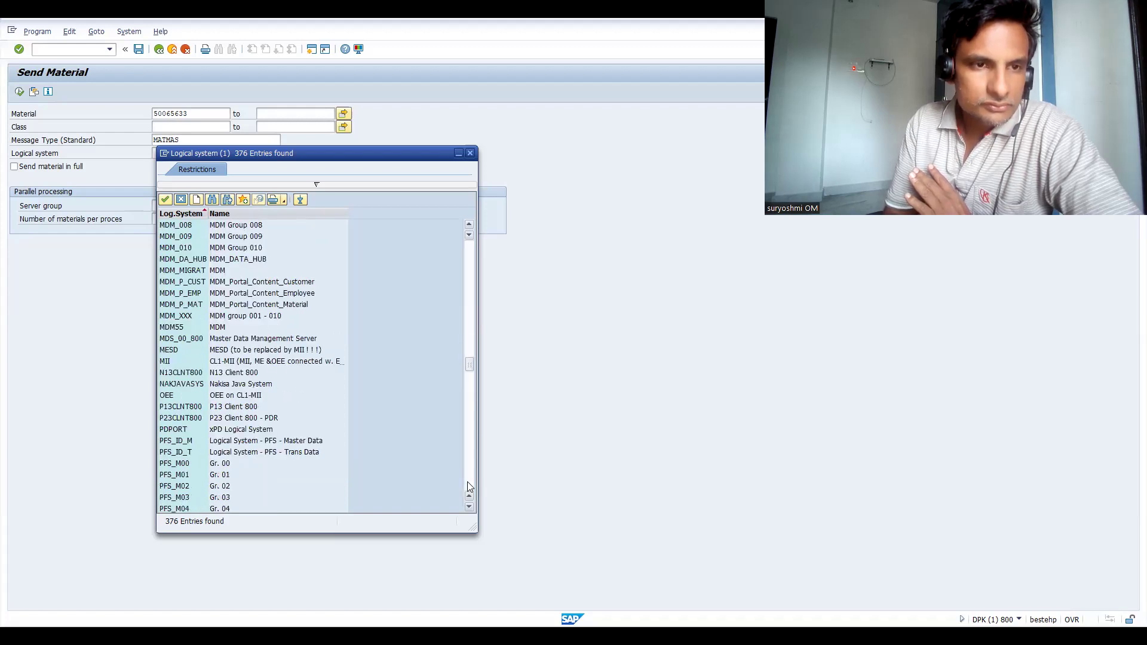
pyautogui.click(467, 481)
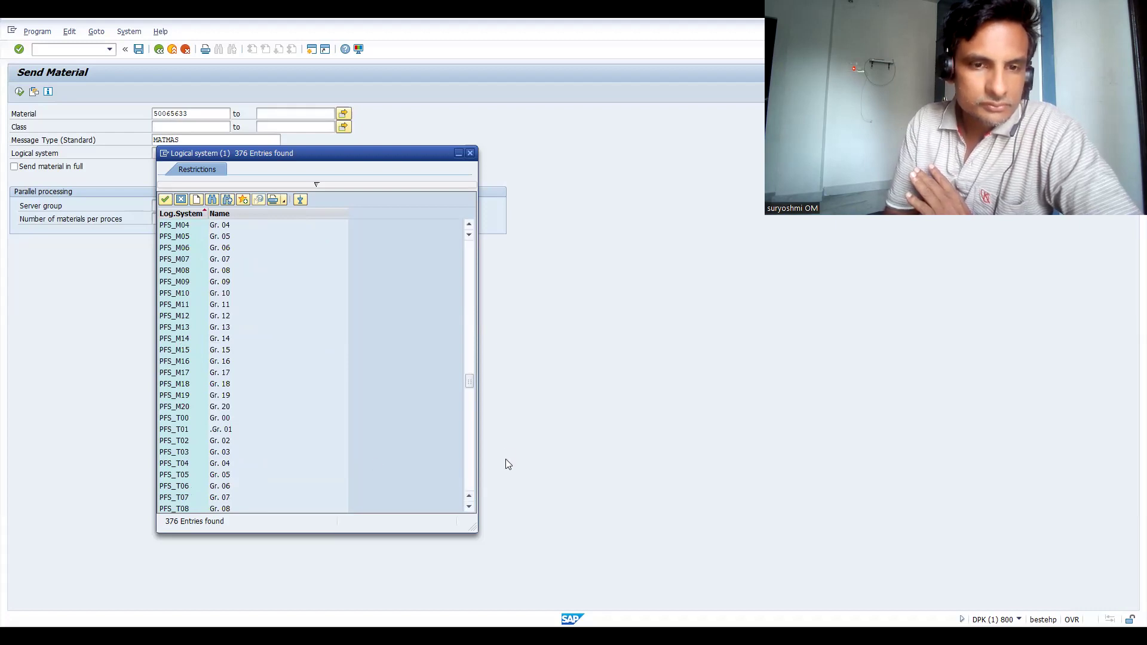
pyautogui.click(469, 479)
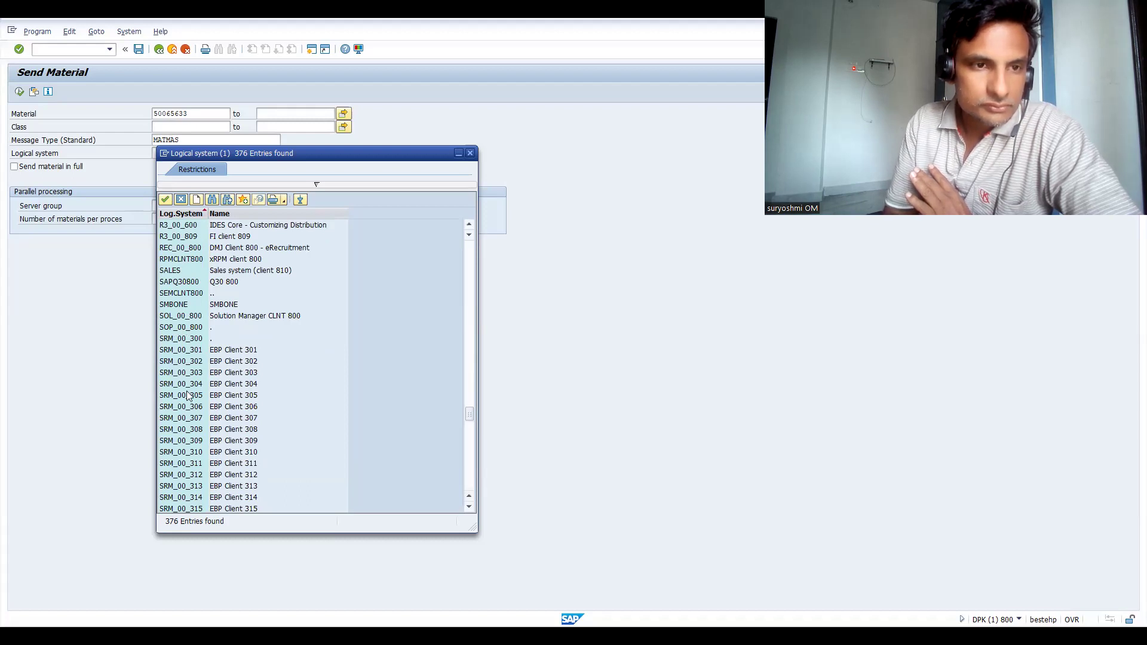
pyautogui.click(187, 270)
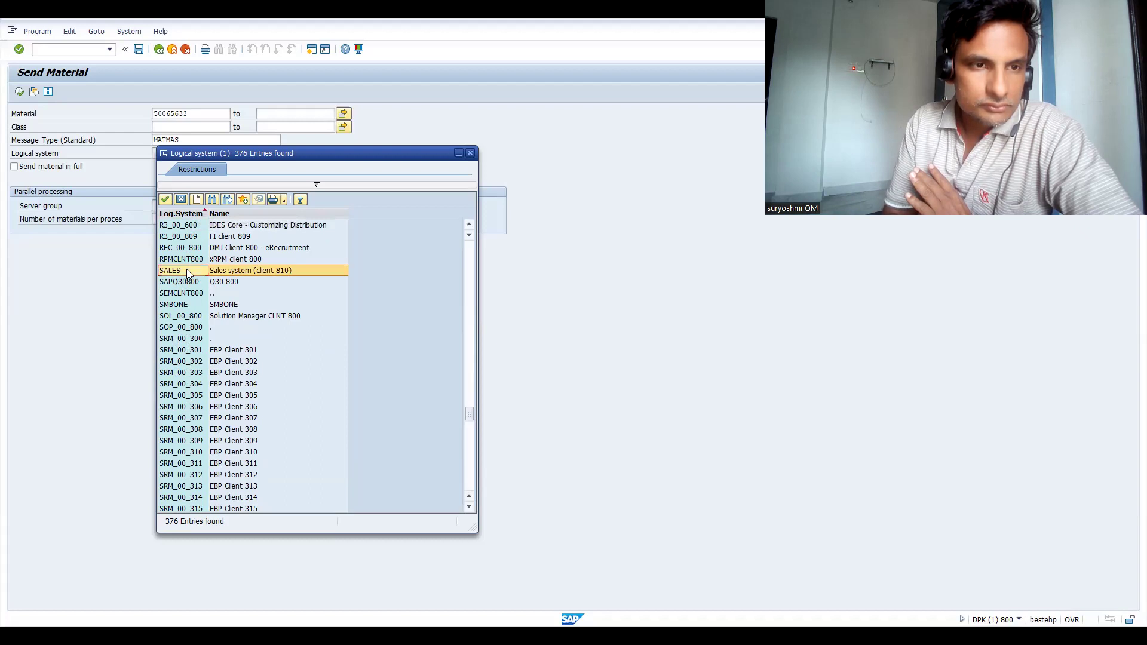
pyautogui.doubleClick(186, 270)
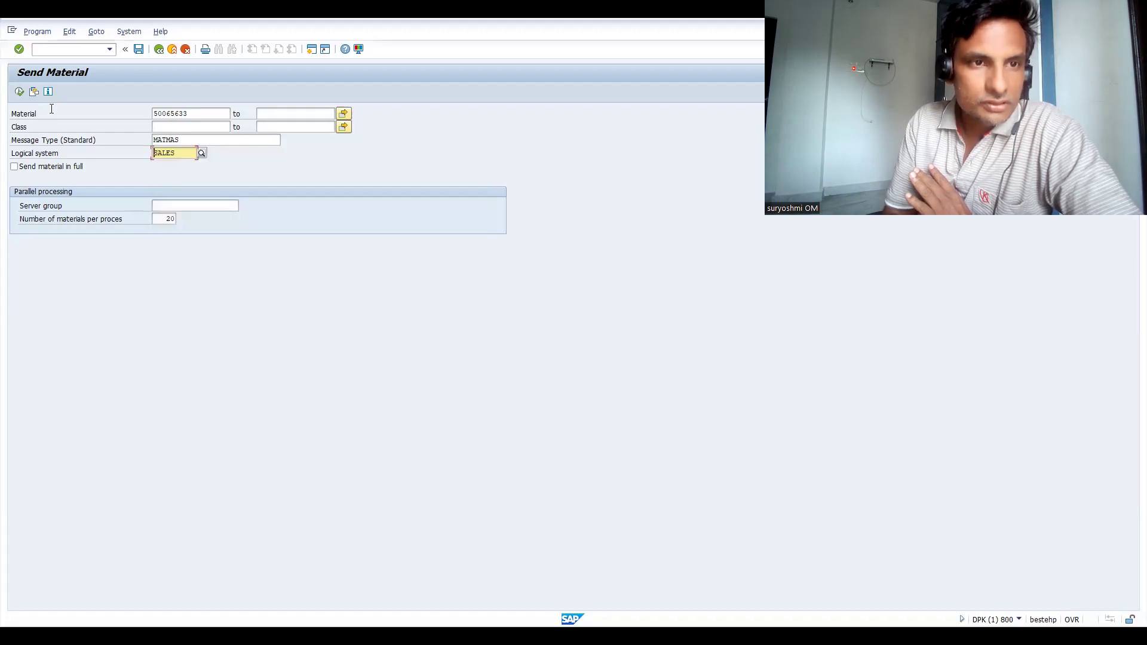
# - Execute the send to SALES, confirm both pop-ups, and enter /nbd11 as the next transaction
pyautogui.click(20, 92)
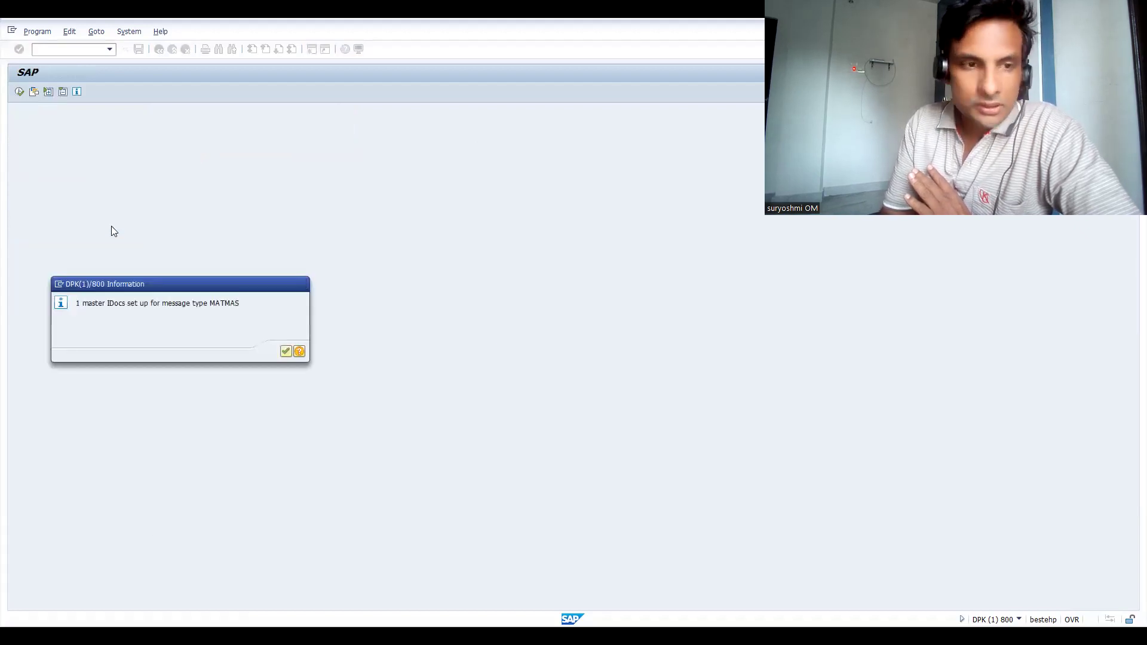
pyautogui.press('Return')
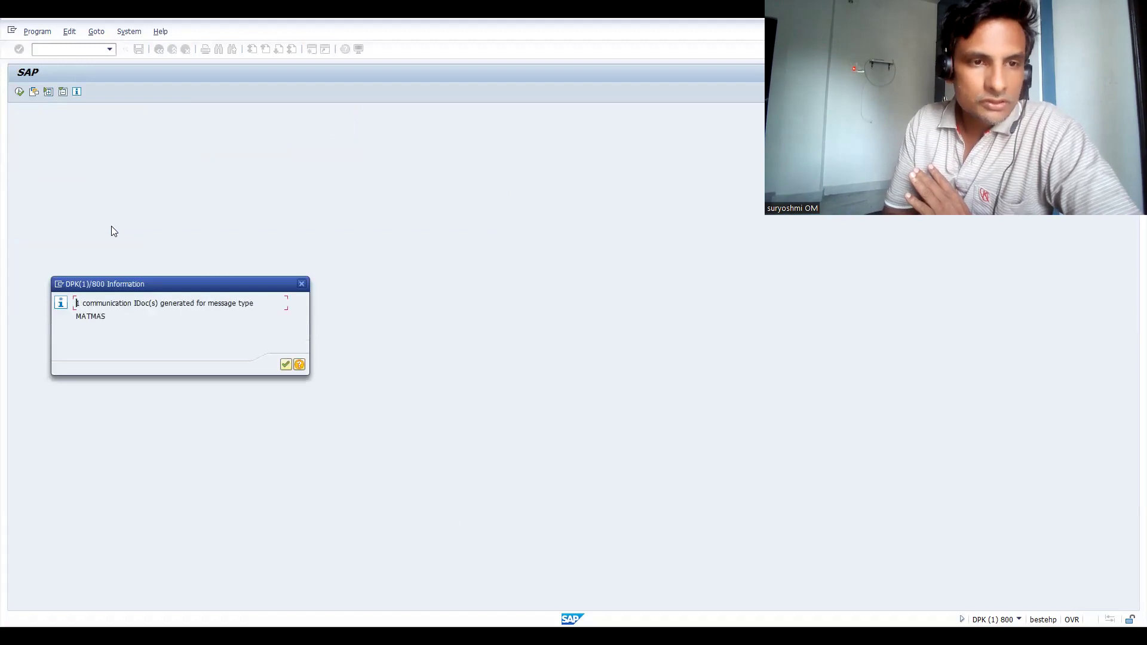
pyautogui.click(285, 366)
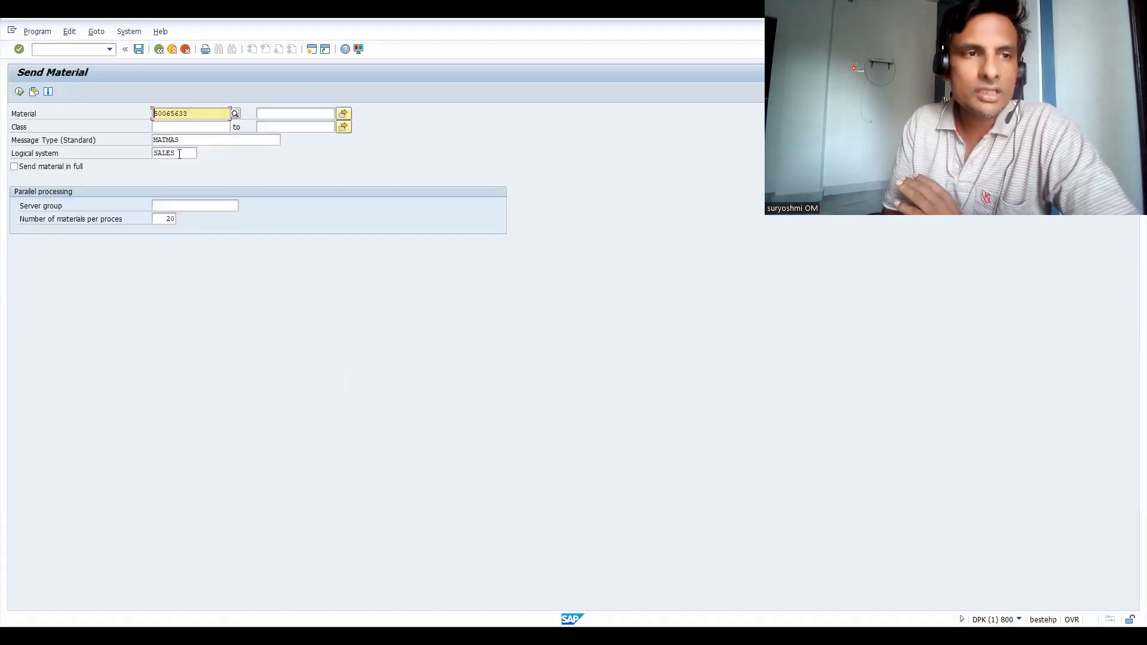
pyautogui.click(78, 51)
pyautogui.write('/n')
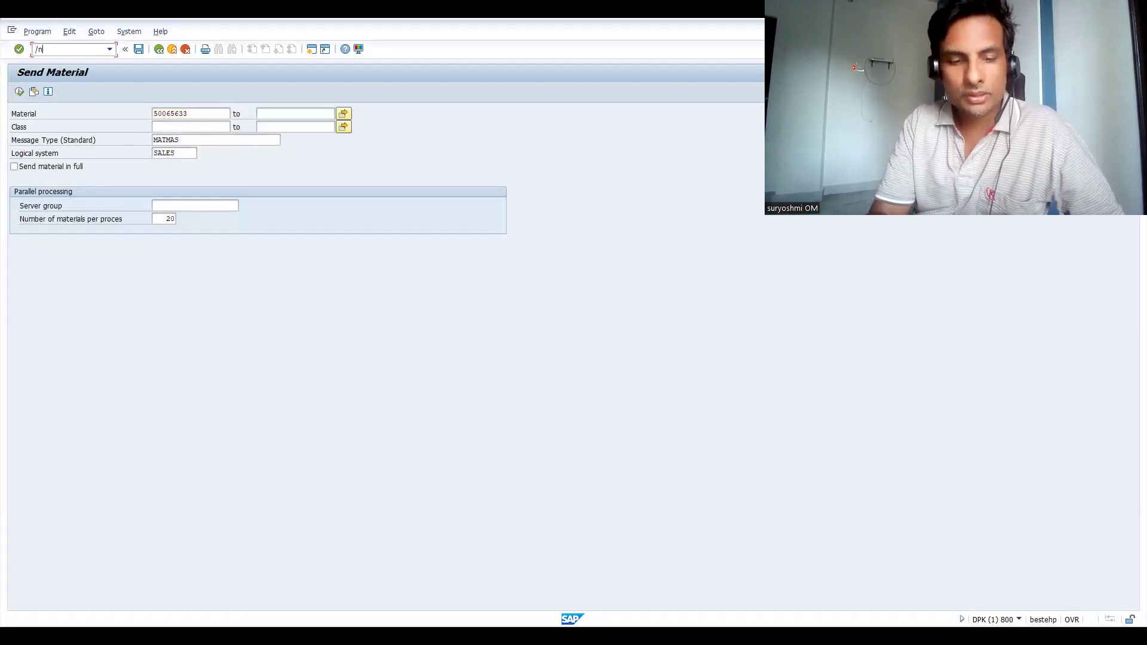
pyautogui.write('bd11')
# - Open BD11 Get Material and enter material 50065633 with message type MATMAS
pyautogui.press('Return')
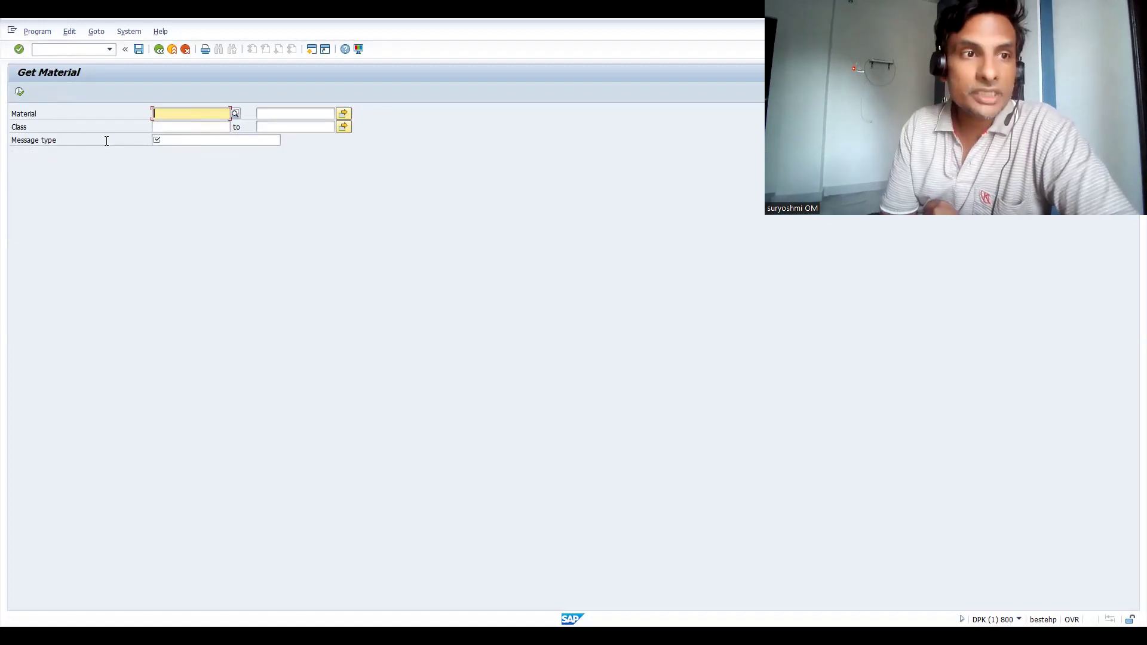
pyautogui.click(169, 142)
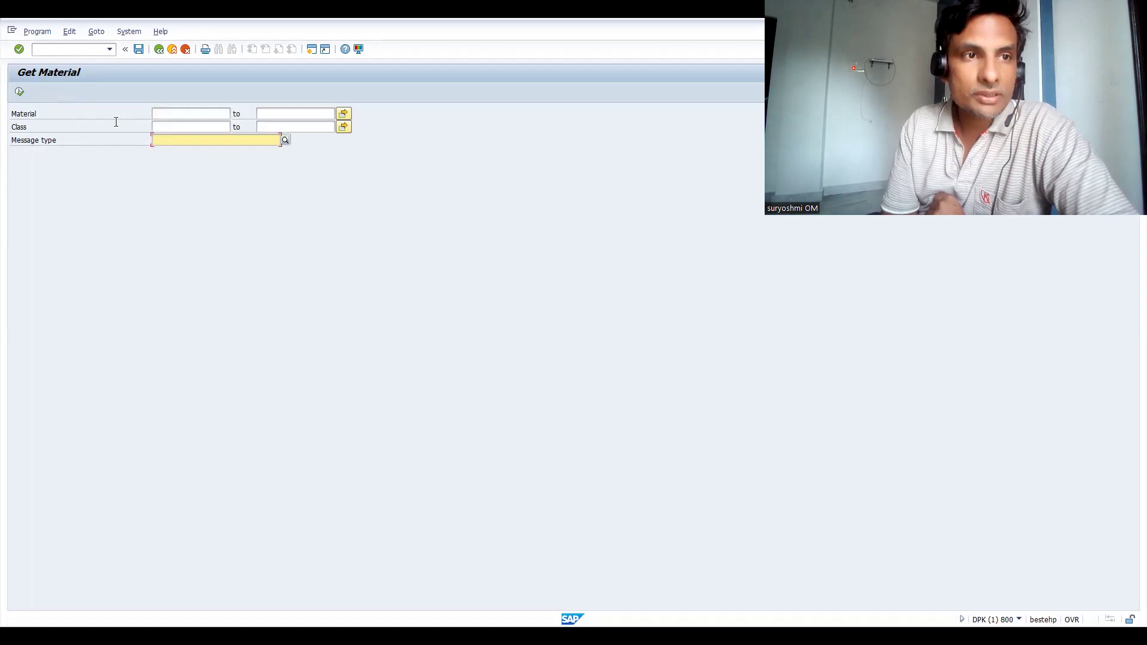
pyautogui.click(168, 114)
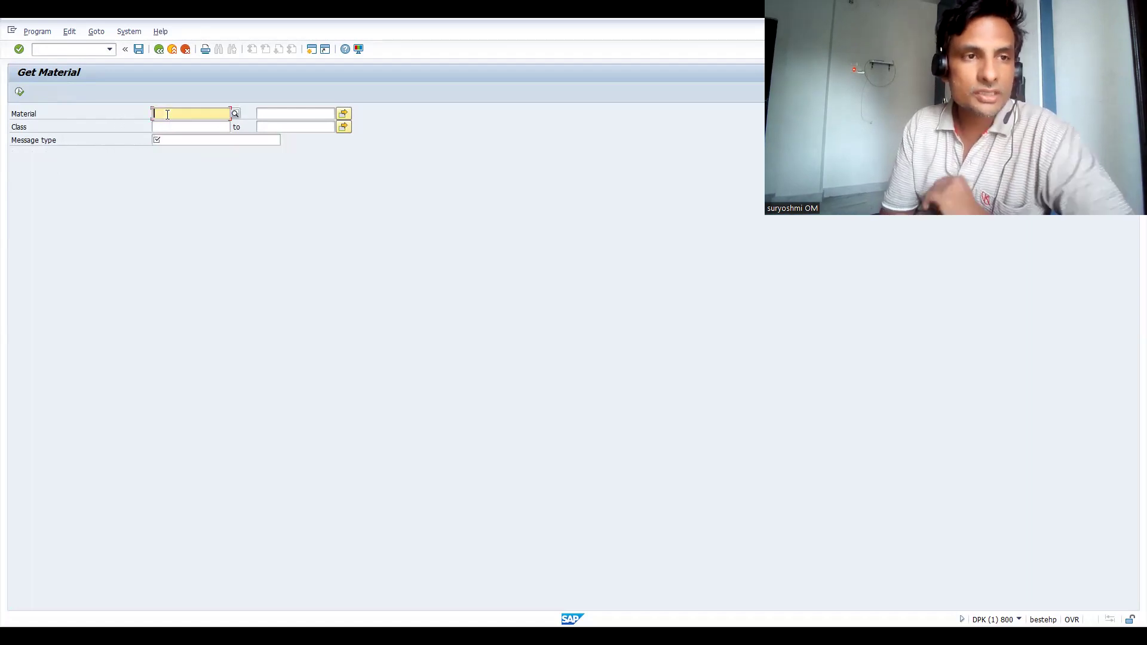
pyautogui.click(168, 114)
pyautogui.press('Return')
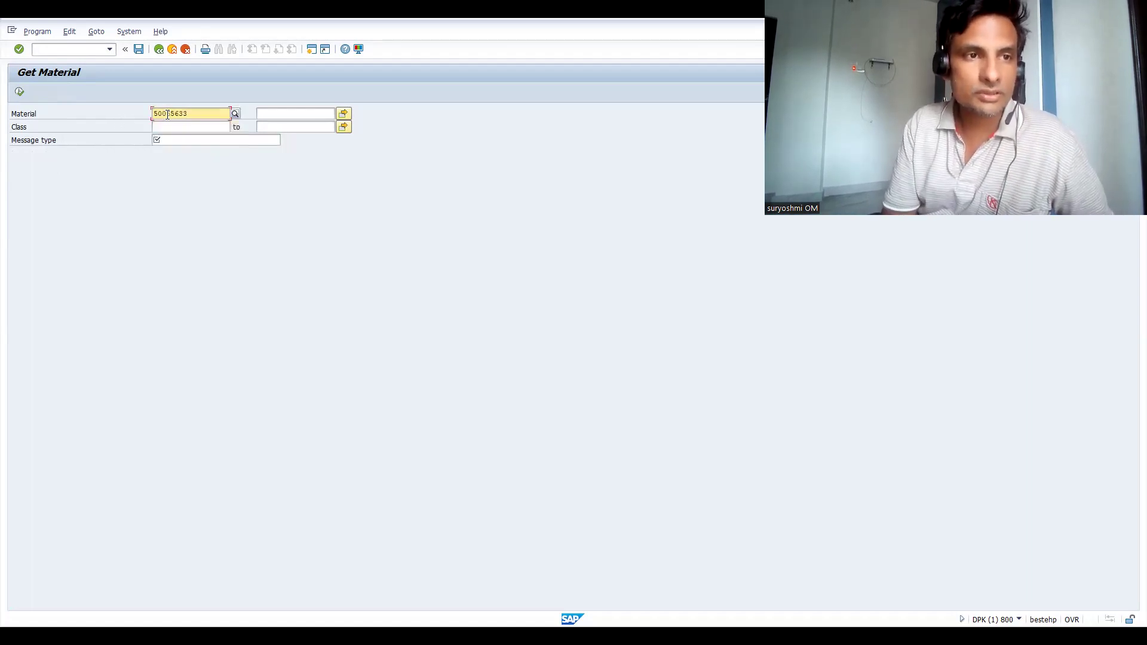
pyautogui.click(174, 141)
pyautogui.click(173, 141)
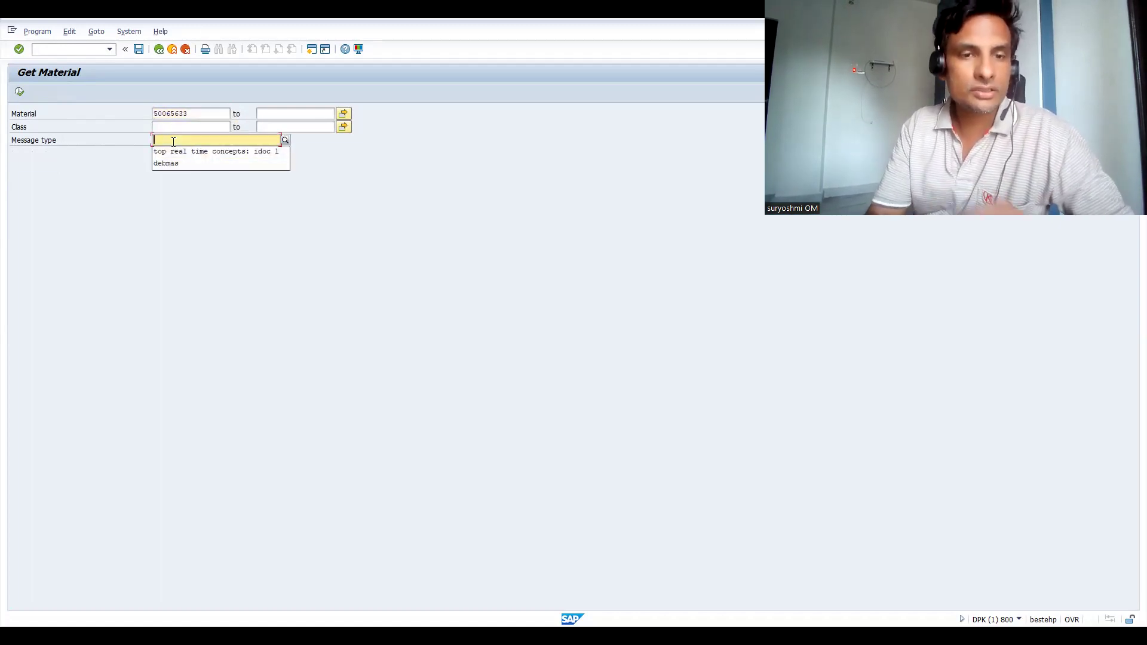
pyautogui.write('matmas')
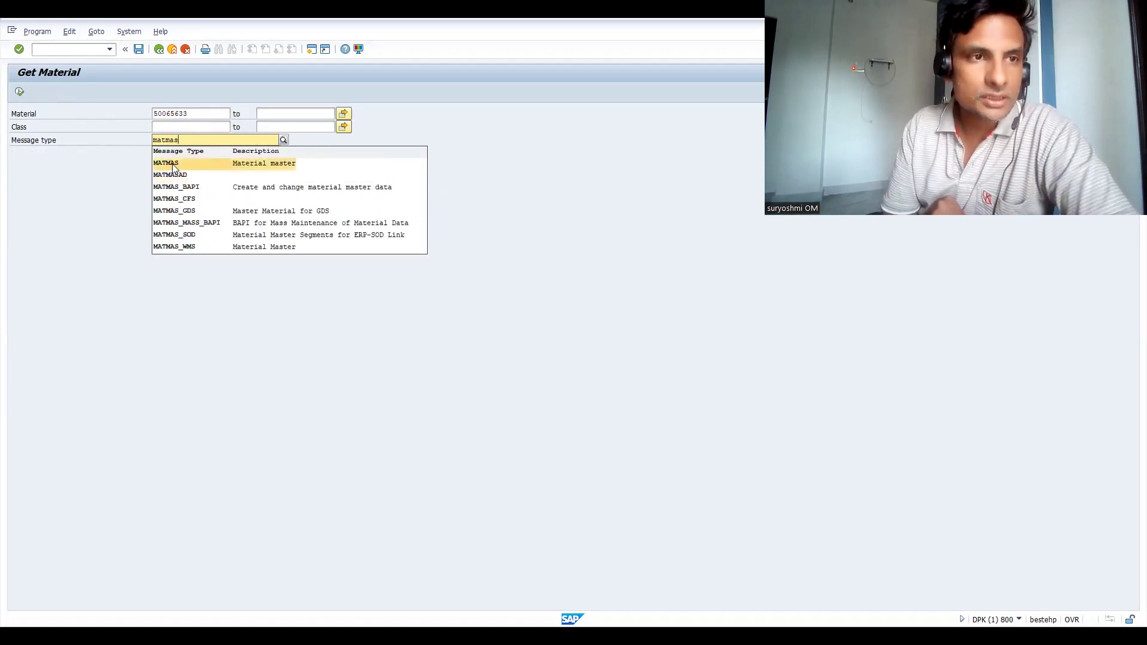
pyautogui.click(174, 164)
# - Execute Get Material, confirm the request IDocs message, and go back to the main menu
pyautogui.click(19, 98)
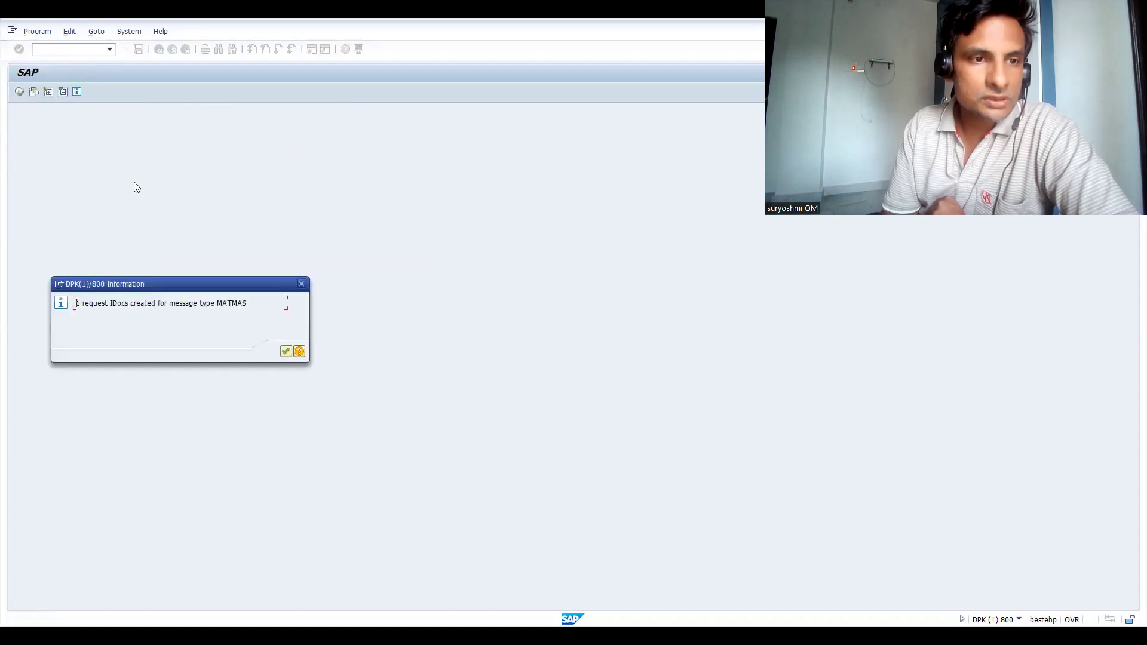
pyautogui.click(287, 356)
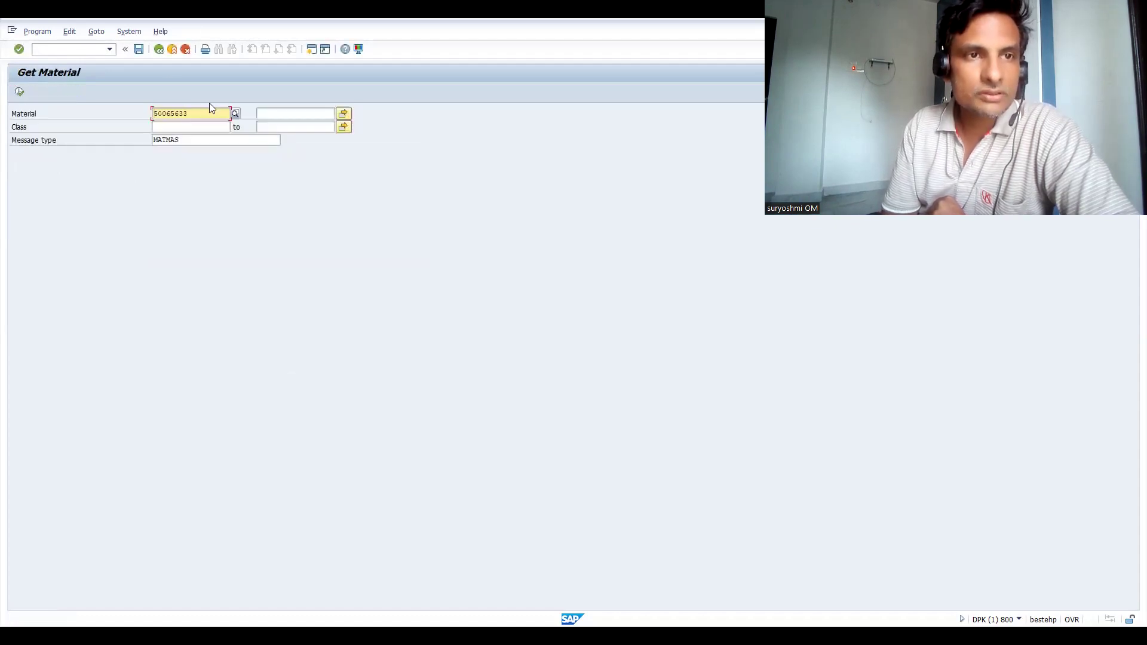
pyautogui.click(159, 52)
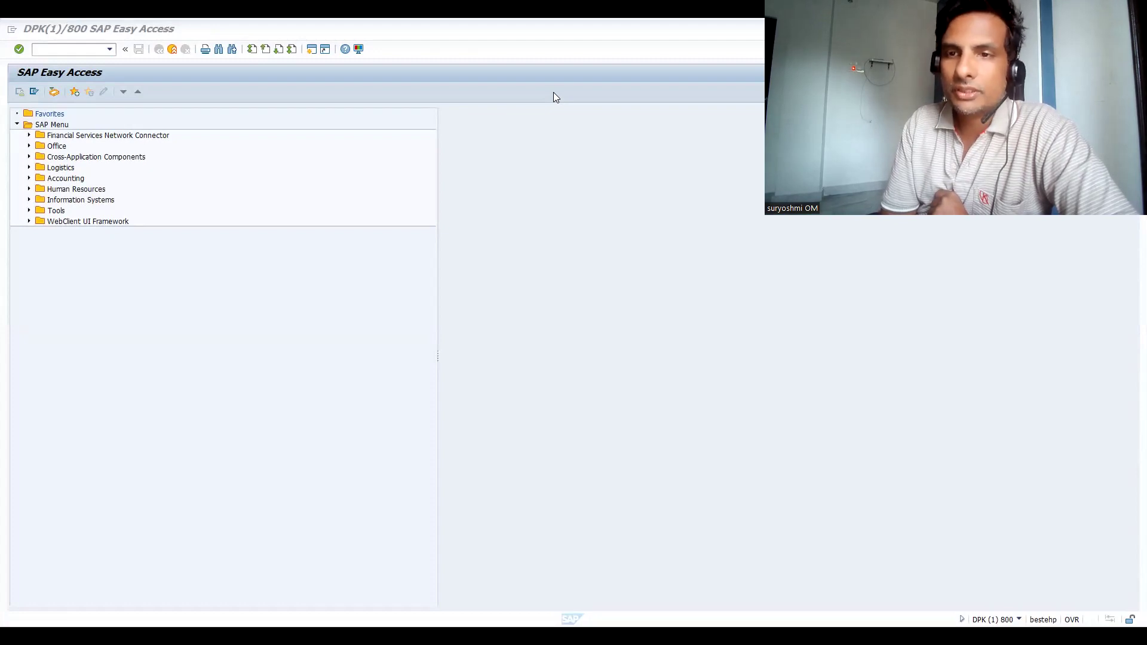
# - Switch to the Udemy instructor profile and scroll to the bottom of My courses (19)
pyautogui.hotkey('alt', 'Tab')
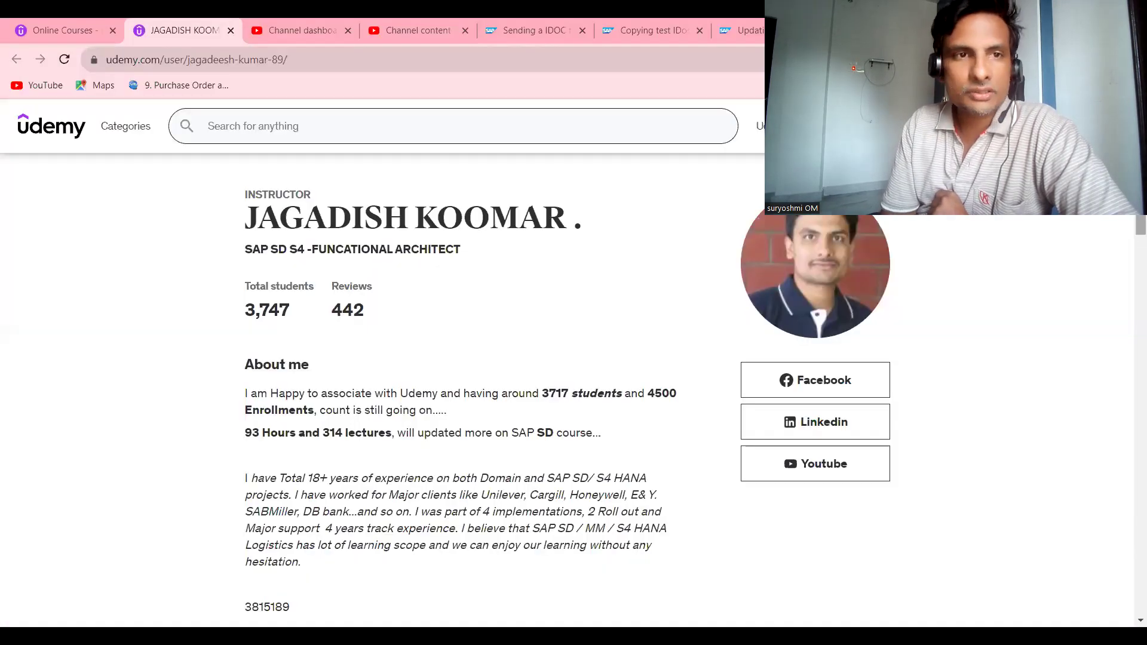
pyautogui.scroll(-4, 1131, 238)
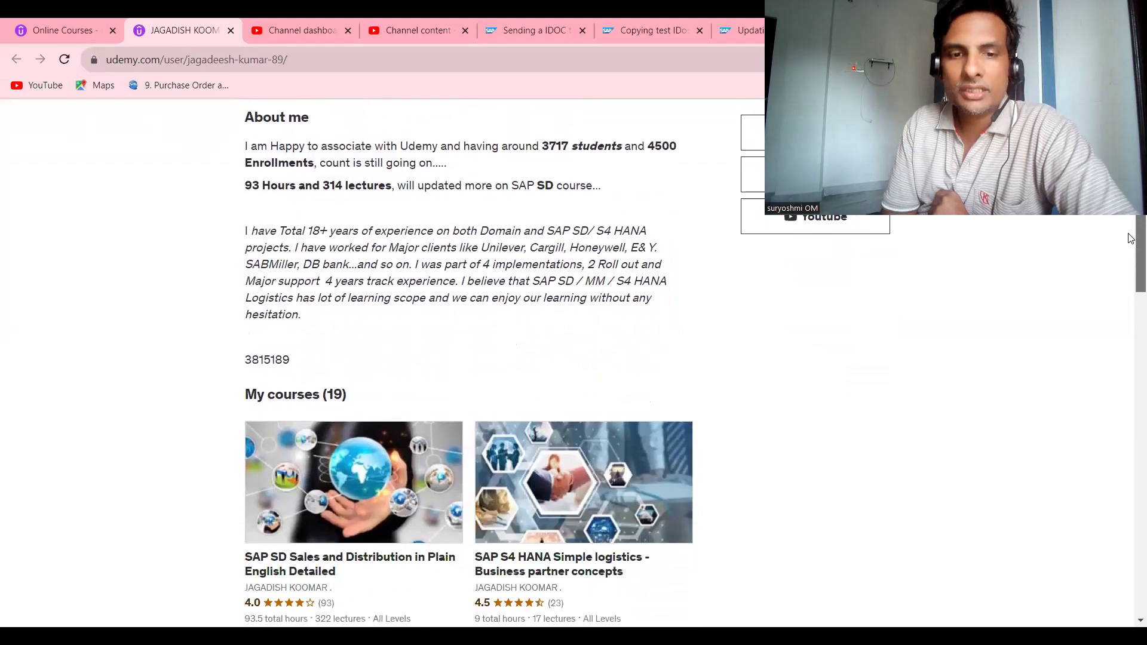
pyautogui.scroll(-4, 1131, 238)
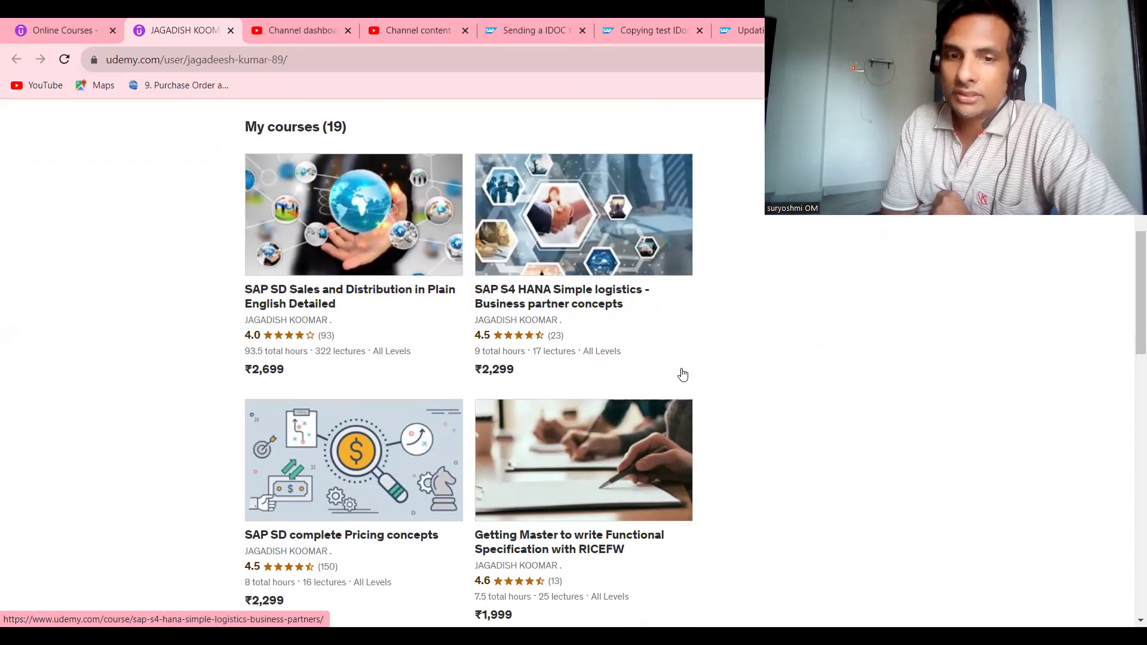
pyautogui.moveTo(1129, 249); pyautogui.dragTo(1131, 307)
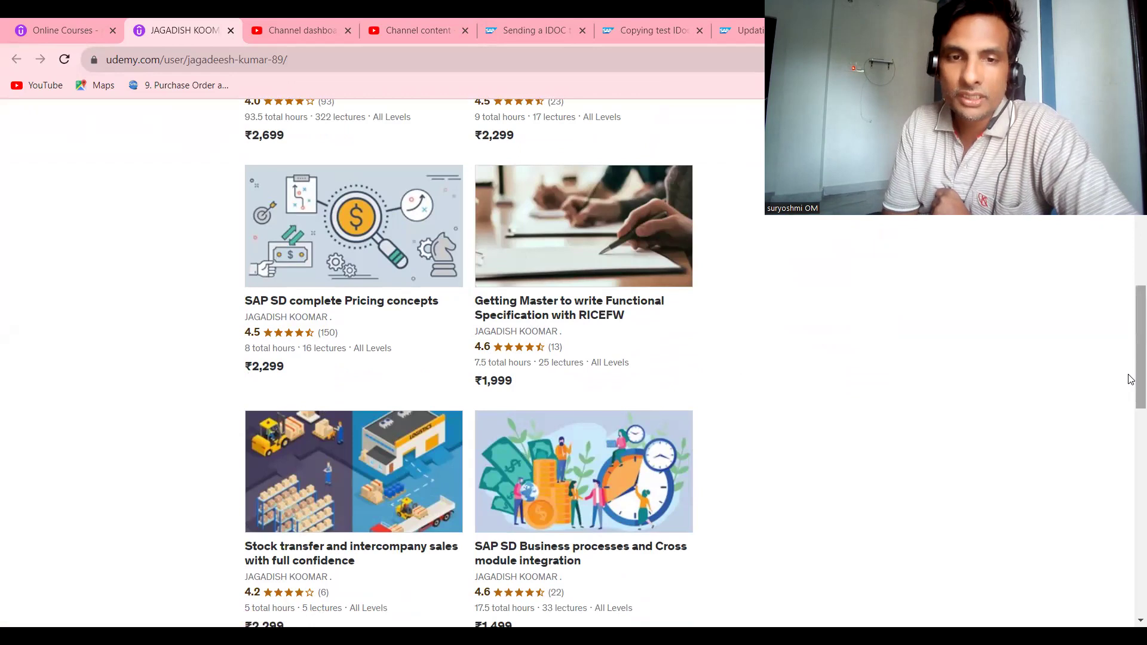
pyautogui.click(1131, 493)
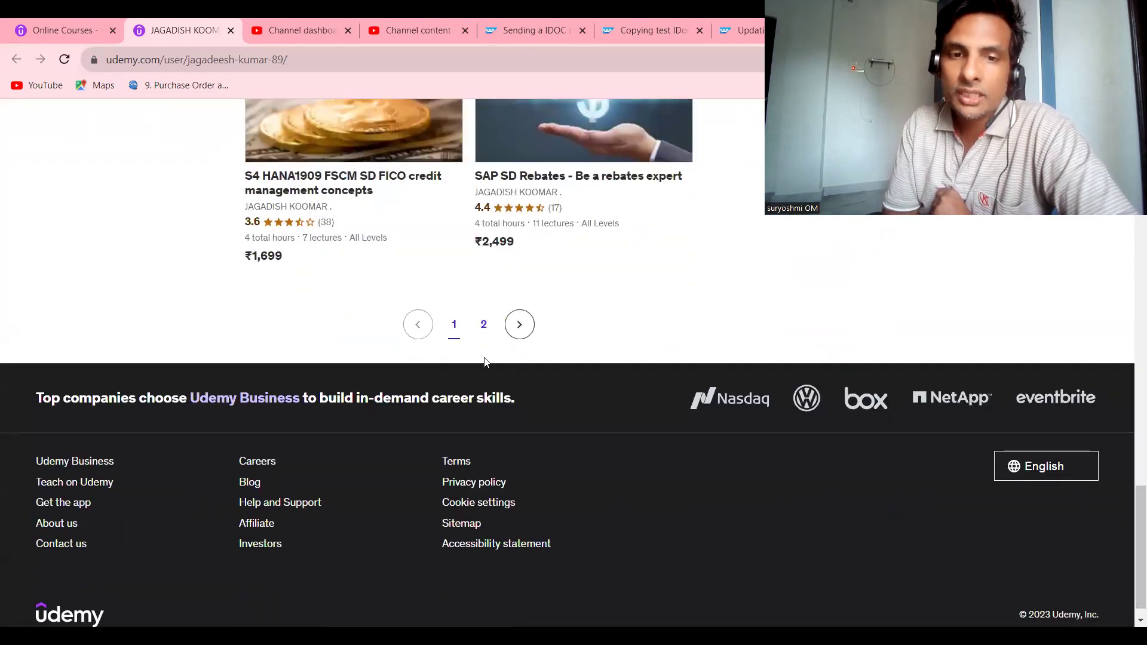
# - Open page 2 of the course list and scroll through the remaining course cards
pyautogui.click(484, 325)
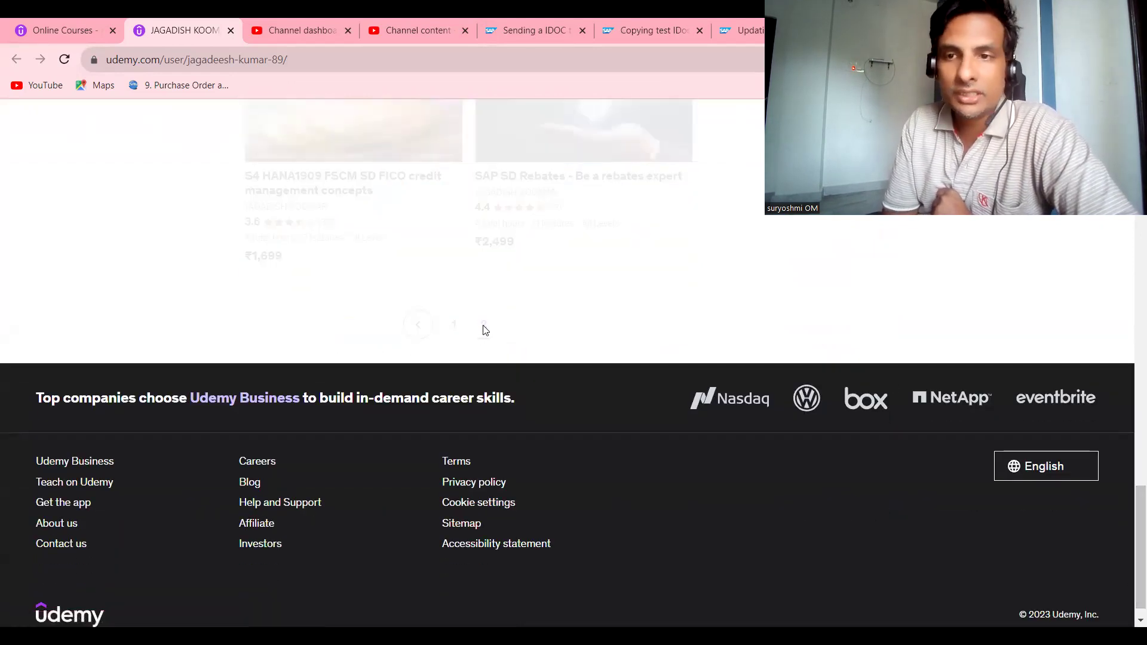
pyautogui.moveTo(1131, 529); pyautogui.dragTo(1131, 461)
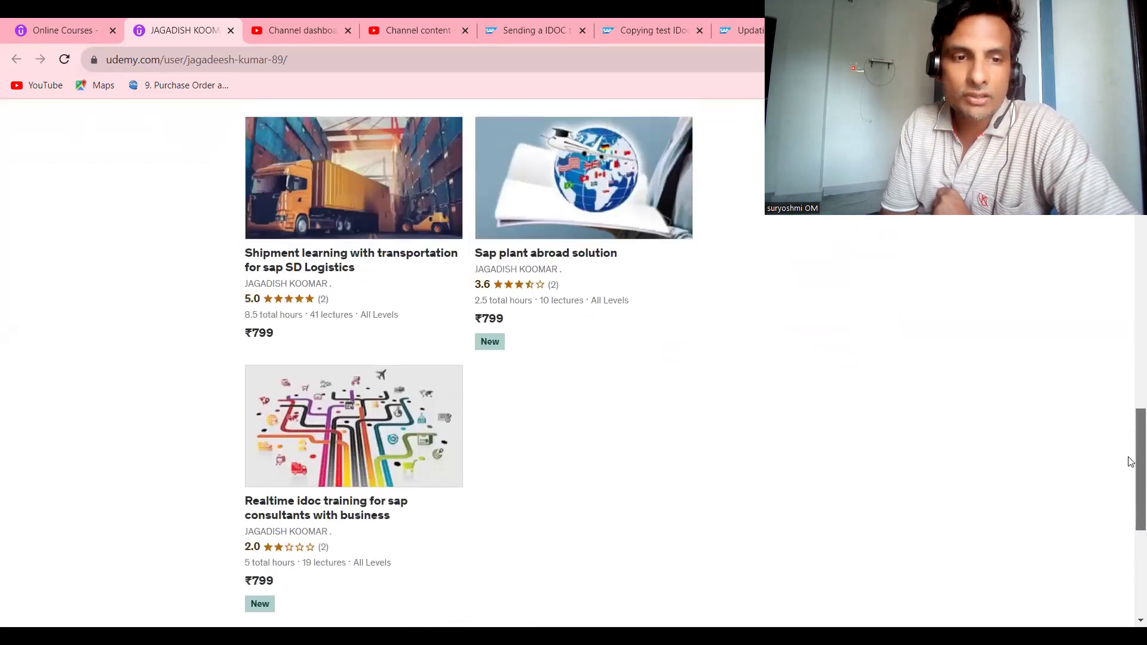
pyautogui.scroll(-2, 1131, 462)
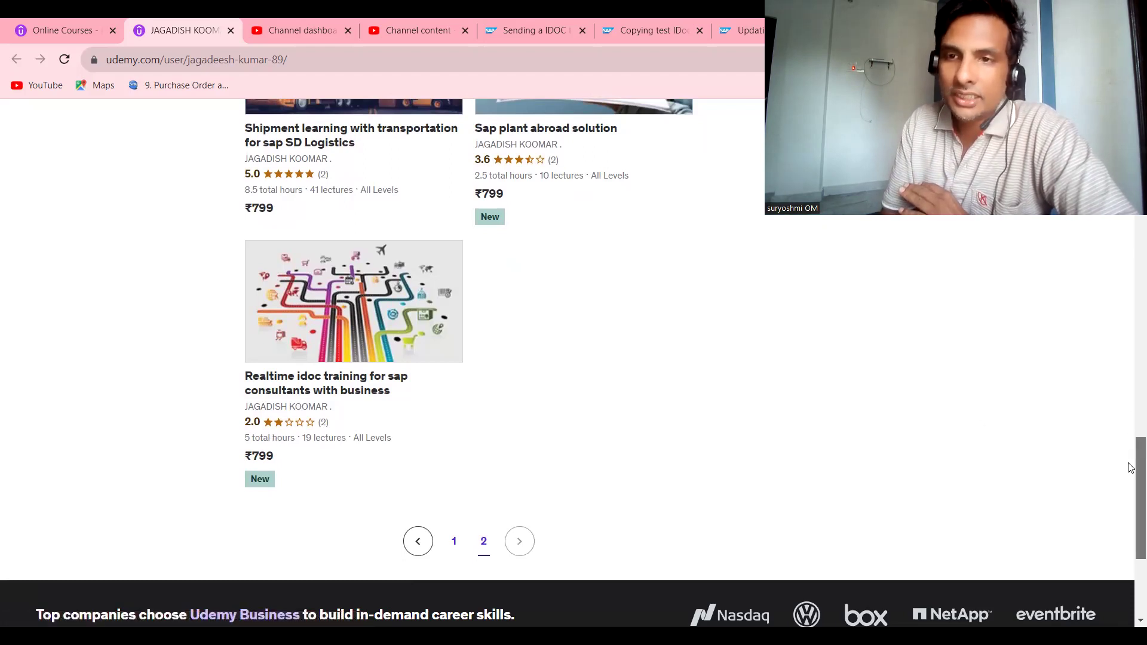
pyautogui.moveTo(1131, 468); pyautogui.dragTo(1131, 417)
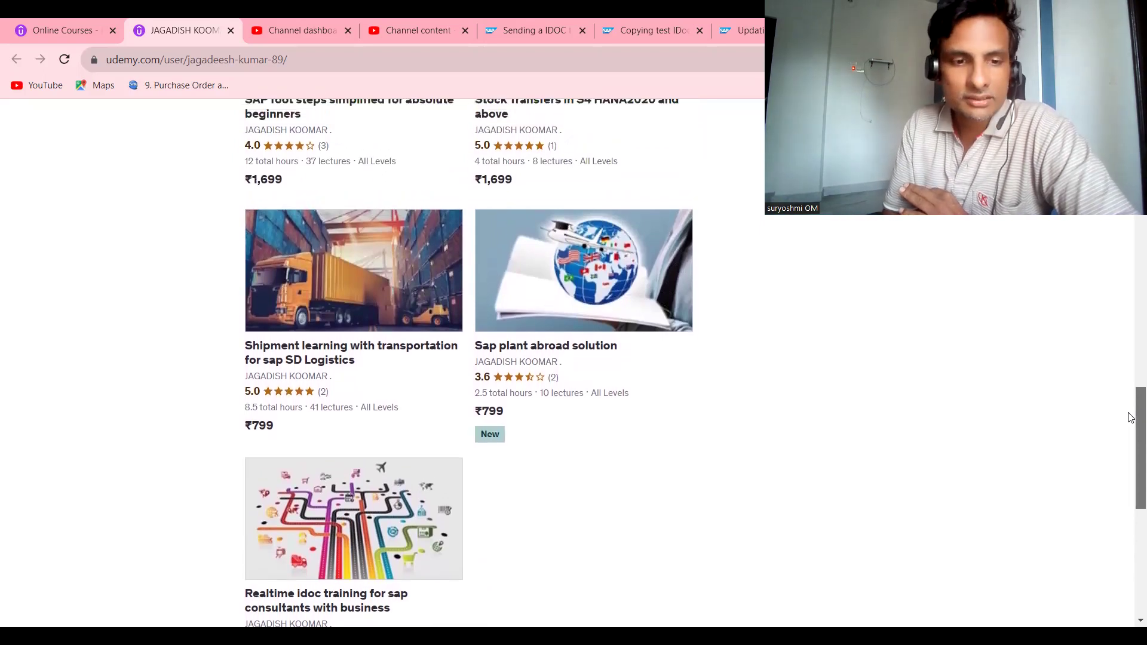